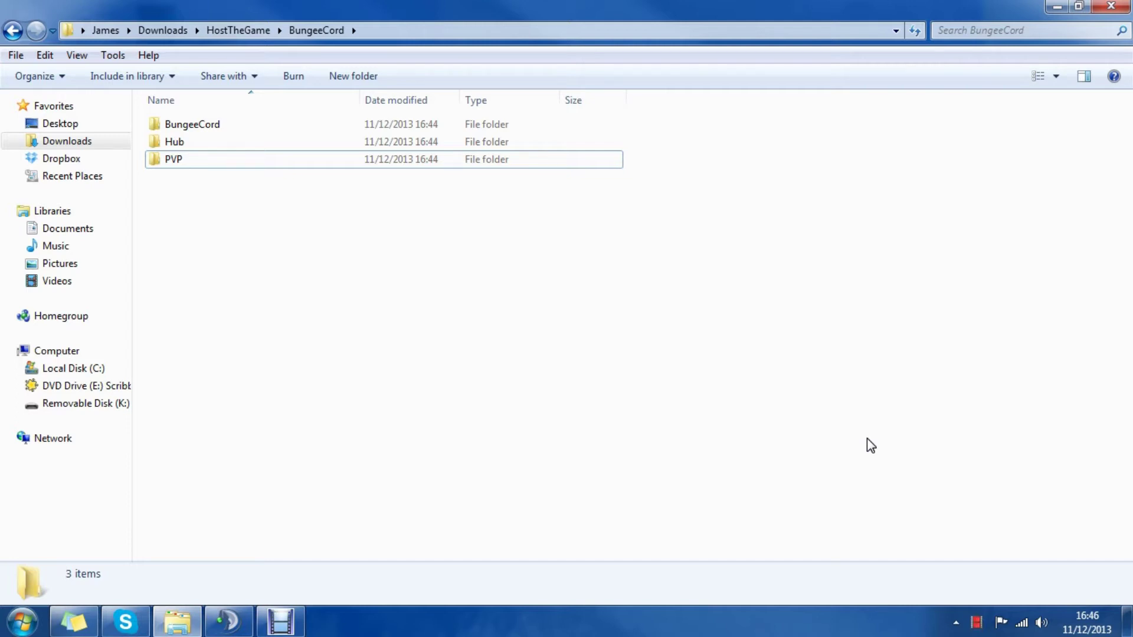
{"action": "left_click", "coordinate": [762, 422]}
{"action": "left_click", "coordinate": [263, 184]}
{"action": "left_click", "coordinate": [261, 179]}
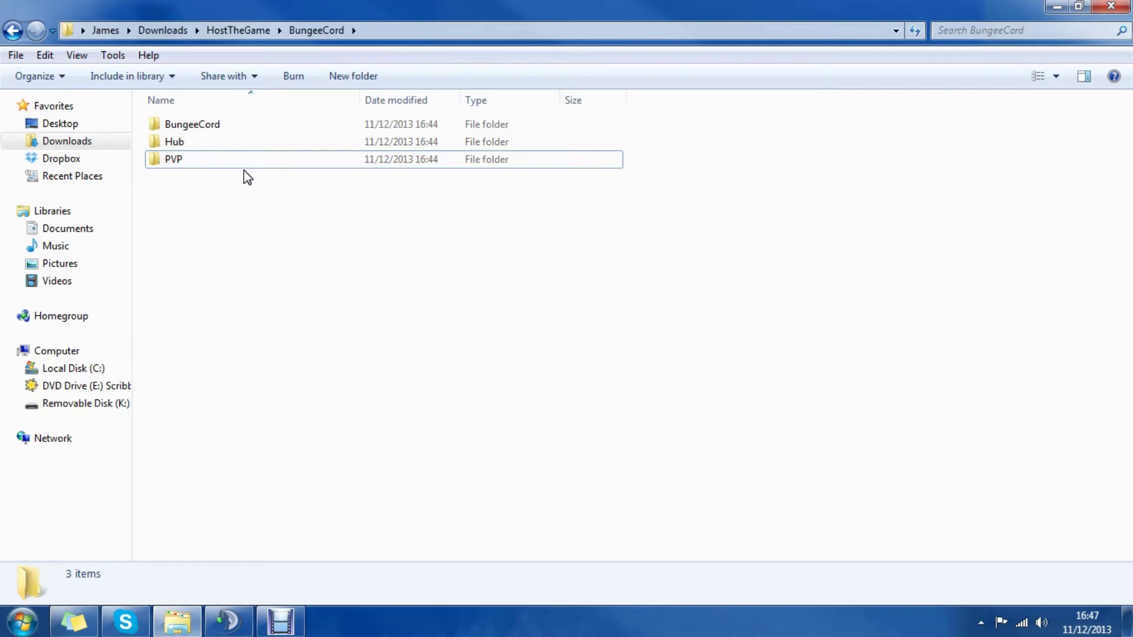
- Open the bukkit.yml file in the PVP server folder for editing
{"action": "left_click", "coordinate": [235, 127]}
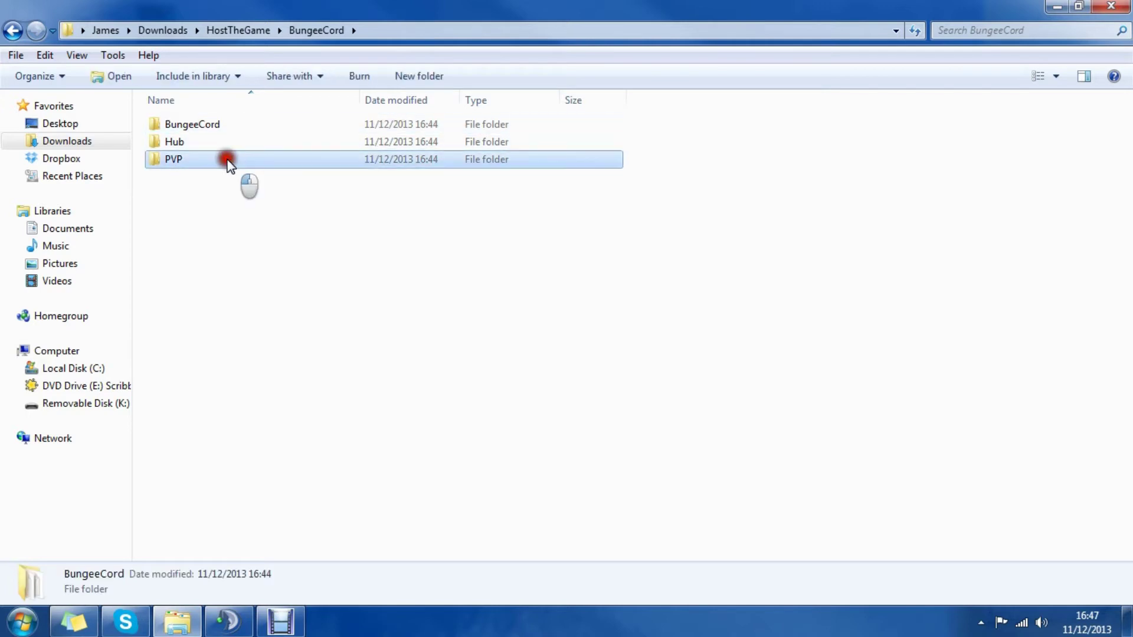
{"action": "double_click", "coordinate": [226, 158]}
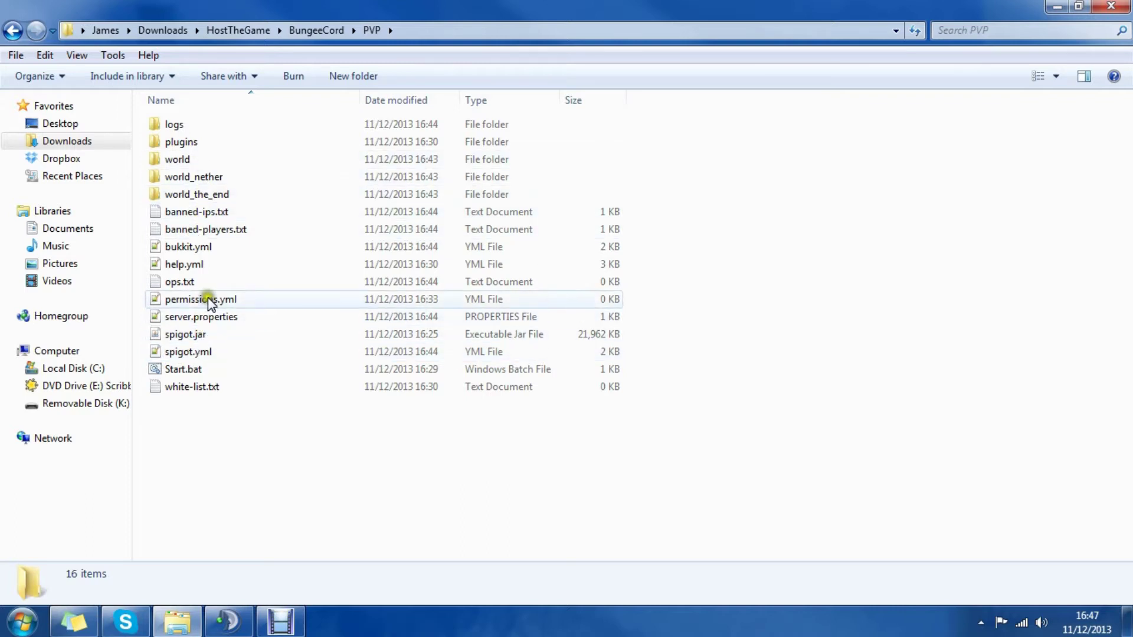
{"action": "left_click", "coordinate": [199, 248]}
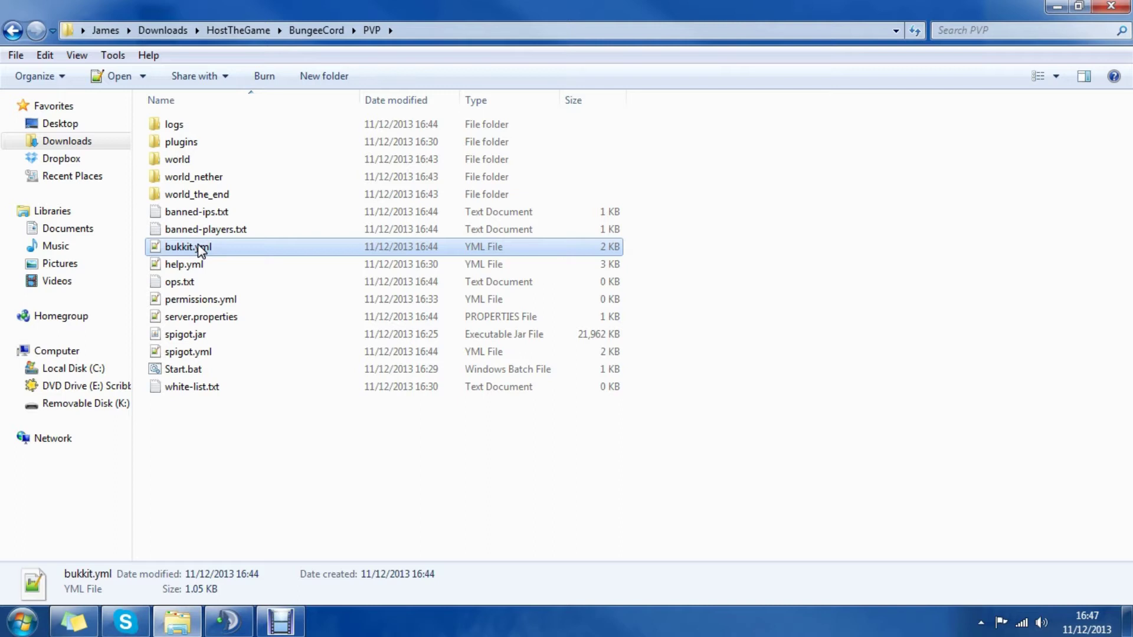
{"action": "right_click", "coordinate": [201, 252]}
{"action": "left_click", "coordinate": [167, 248]}
{"action": "double_click", "coordinate": [168, 247]}
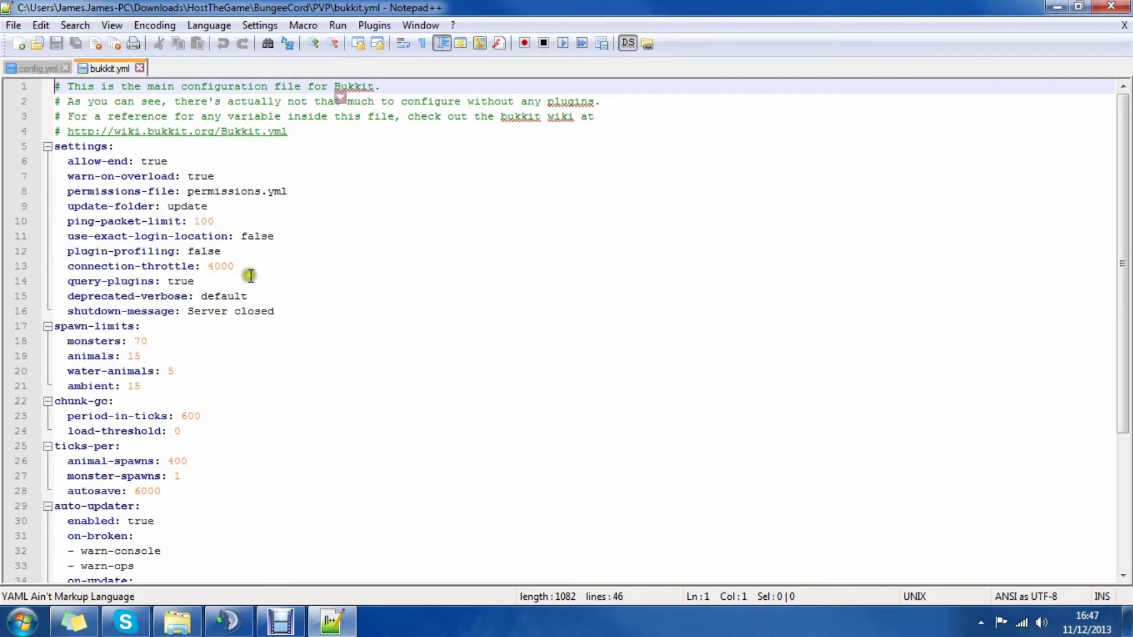
- Set connection-throttle to -1 in the PVP server's bukkit.yml, and save and close the file
{"action": "left_click_drag", "start_coordinate": [207, 280], "coordinate": [208, 266]}
{"action": "left_click", "coordinate": [236, 266]}
{"action": "key", "text": "BackSpace"}
{"action": "key", "text": "BackSpace"}
{"action": "key", "text": "BackSpace"}
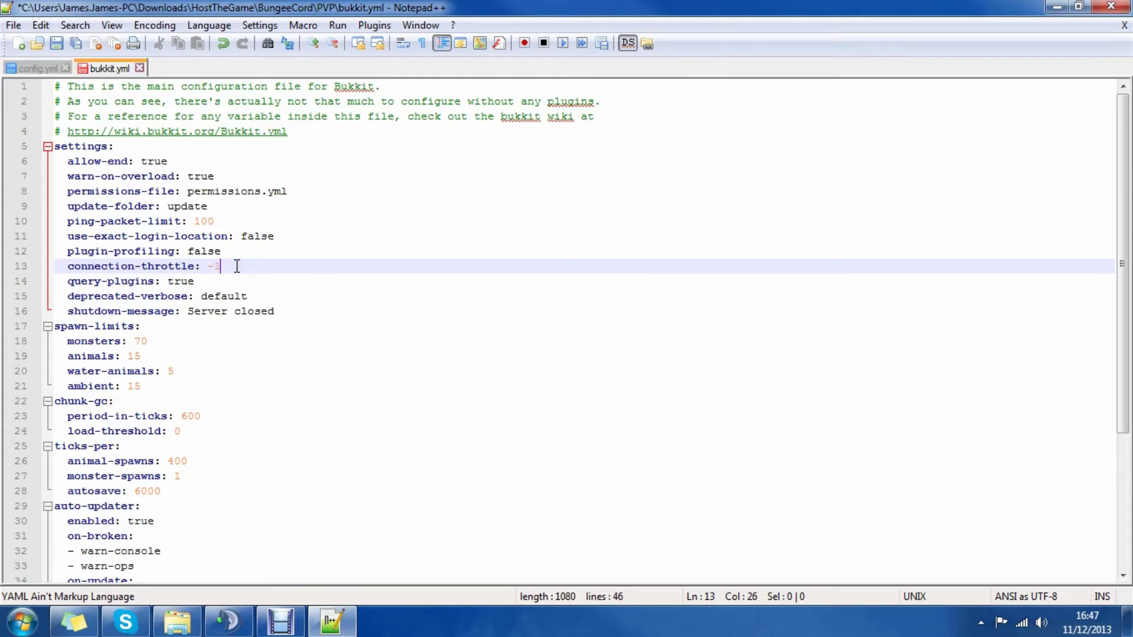
{"action": "left_click", "coordinate": [244, 251]}
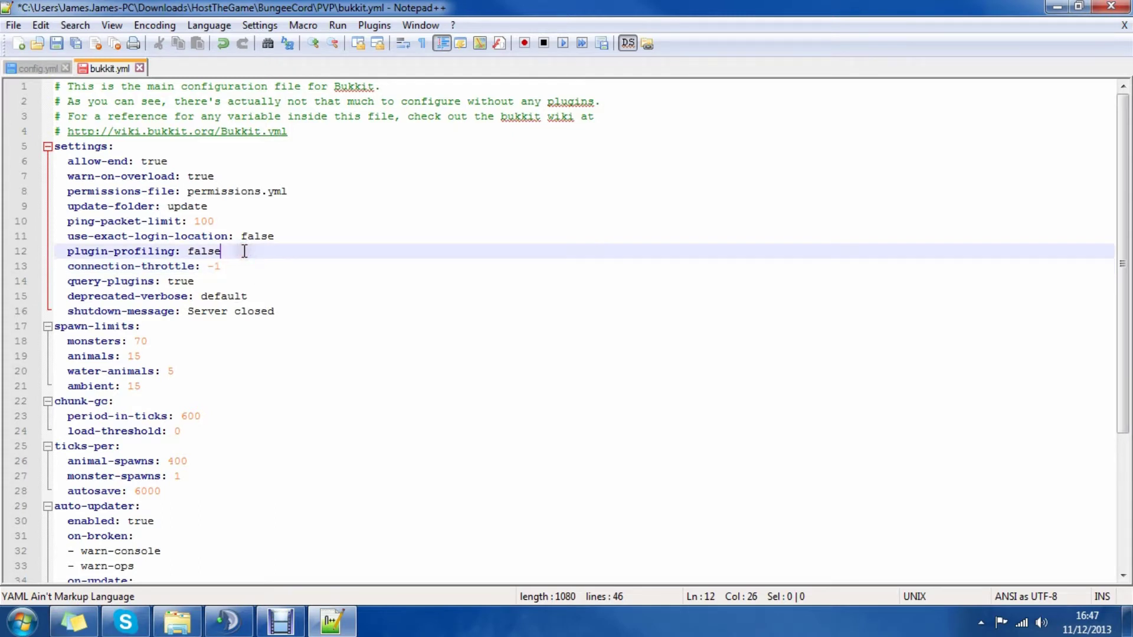
{"action": "scroll", "coordinate": [245, 251], "scroll_direction": "down", "scroll_amount": 4}
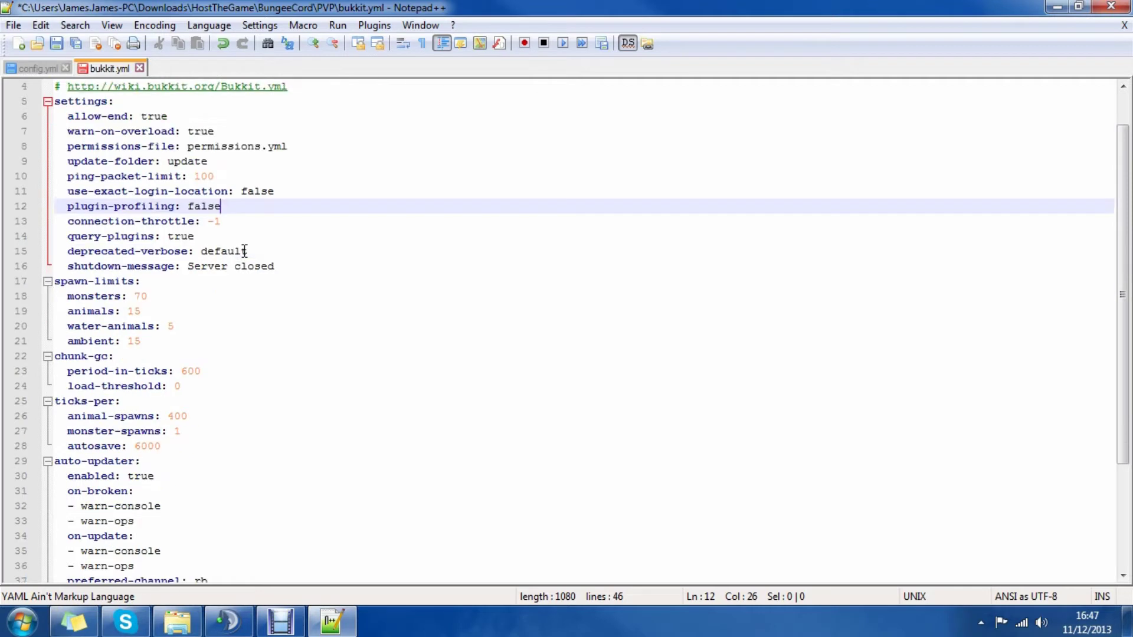
{"action": "scroll", "coordinate": [243, 246], "scroll_direction": "up", "scroll_amount": 4}
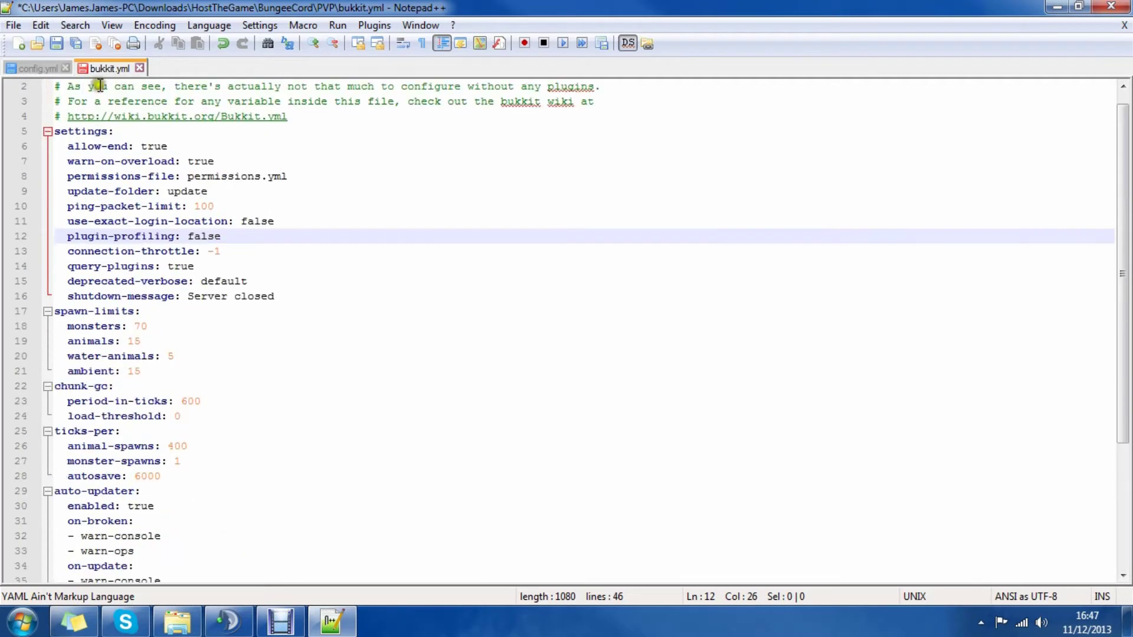
{"action": "left_click", "coordinate": [56, 44]}
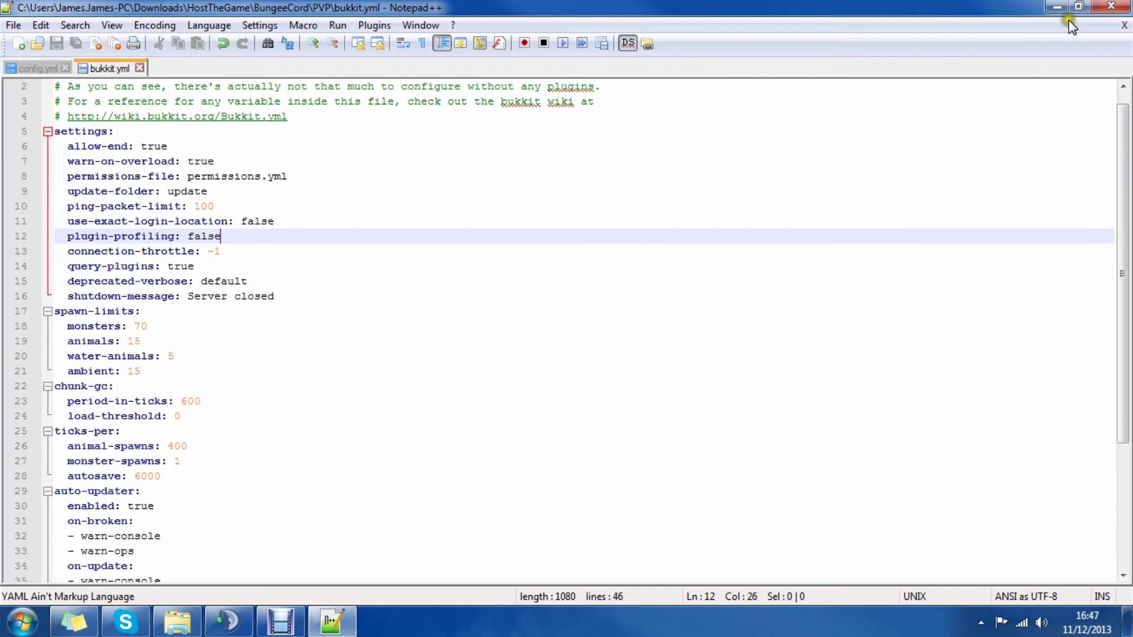
{"action": "left_click", "coordinate": [1112, 6]}
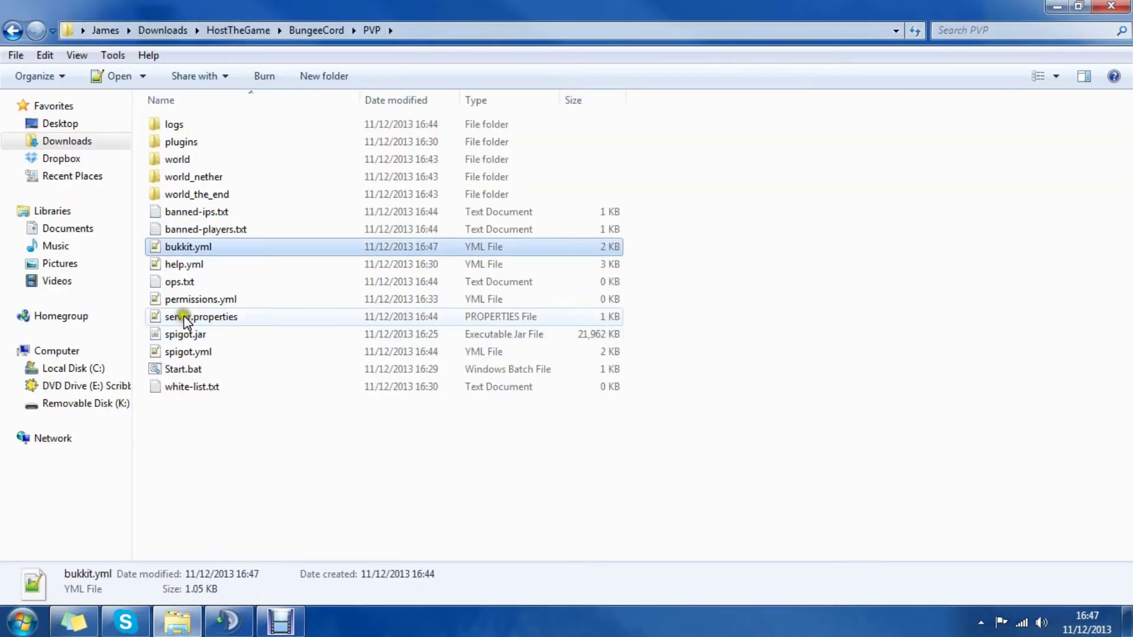
- Open the PVP server's server.properties file and set online-mode to false
{"action": "left_click", "coordinate": [184, 317]}
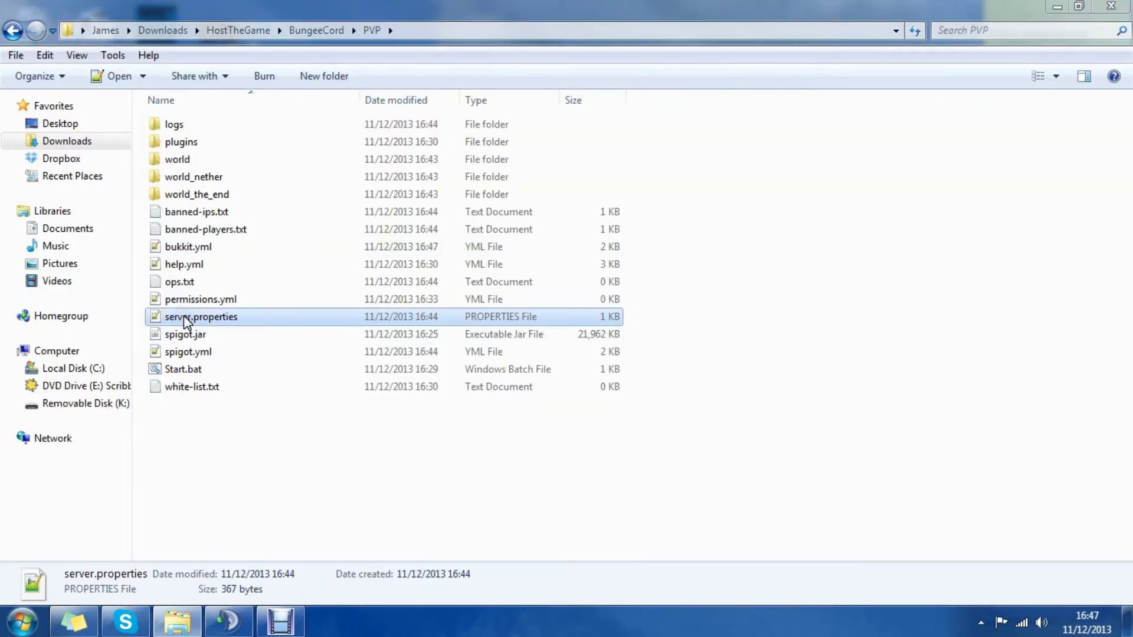
{"action": "double_click", "coordinate": [183, 317]}
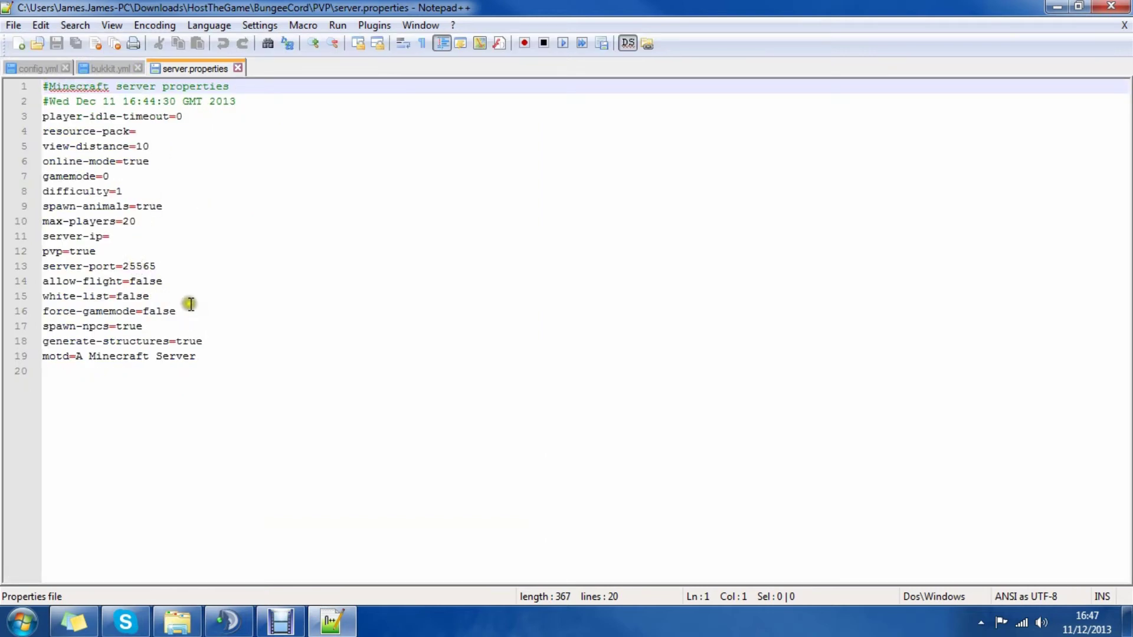
{"action": "left_click", "coordinate": [172, 157]}
{"action": "key", "text": "BackSpace"}
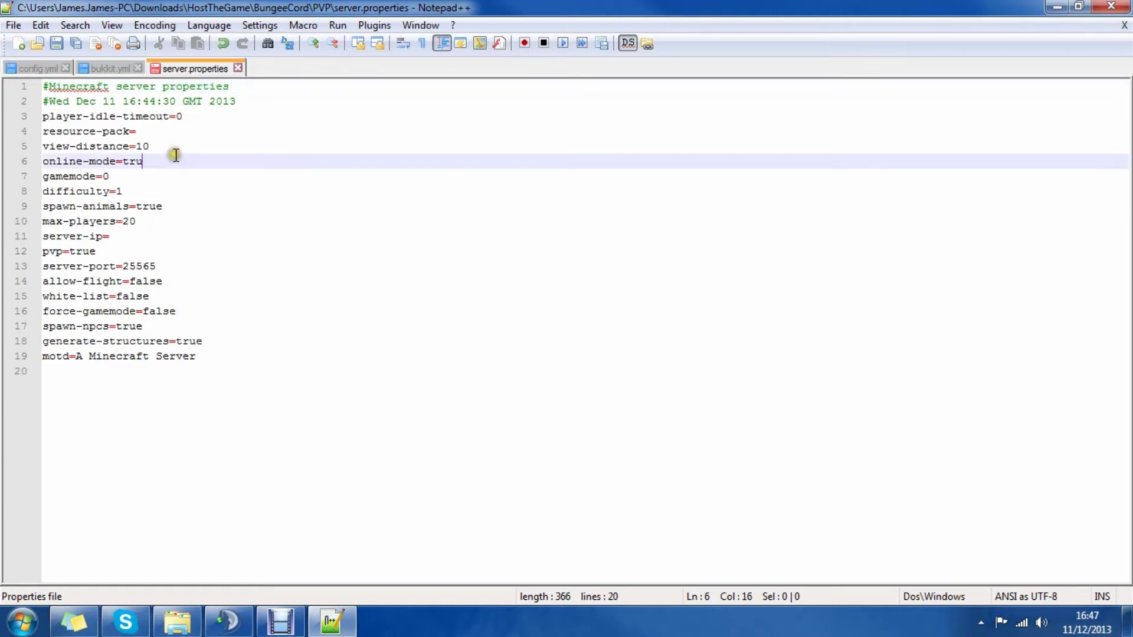
{"action": "key", "text": "BackSpace"}
{"action": "key", "text": "BackSpace"}
{"action": "type", "text": "false"}
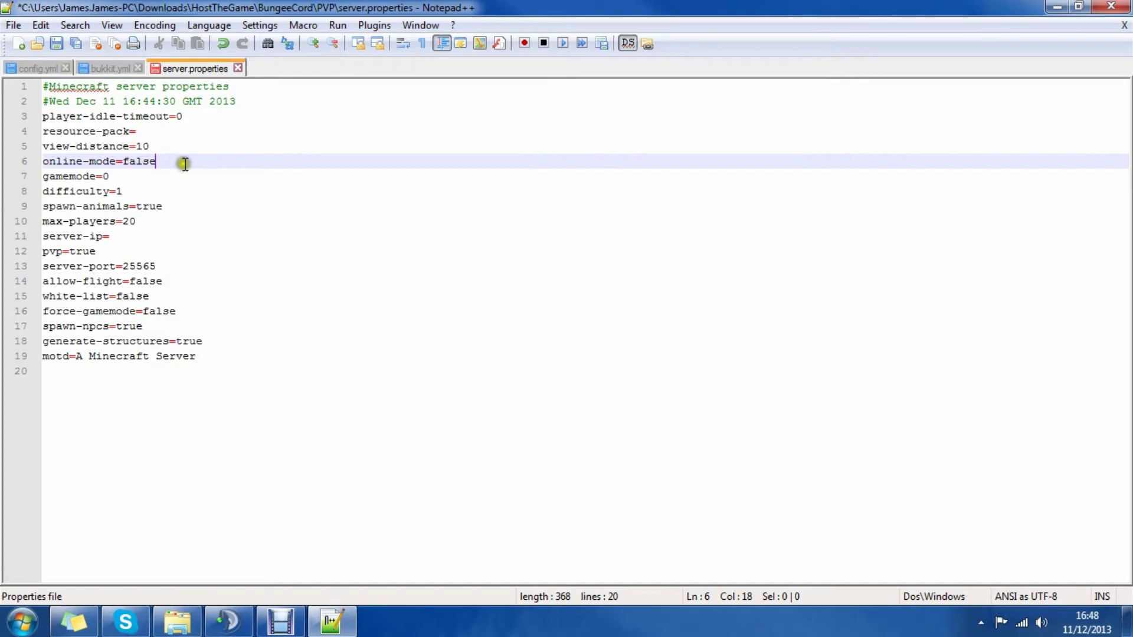
- Set the PVP server's server-port to 25511, and save and close server.properties
{"action": "left_click", "coordinate": [220, 269]}
{"action": "key", "text": "BackSpace"}
{"action": "key", "text": "BackSpace"}
{"action": "key", "text": "BackSpace"}
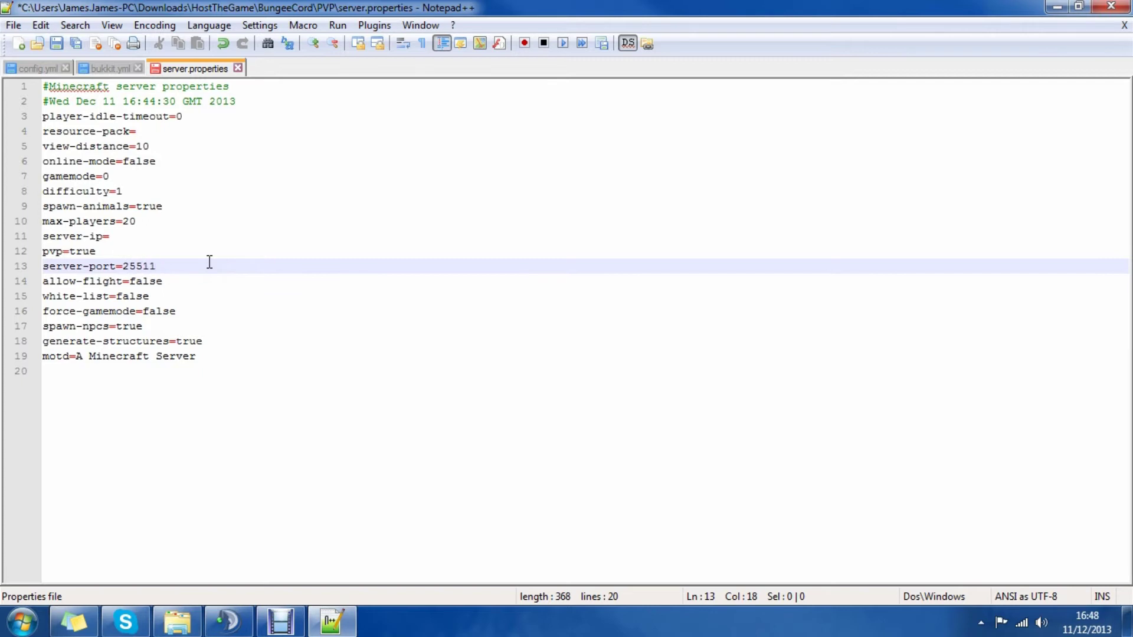
{"action": "left_click", "coordinate": [56, 43]}
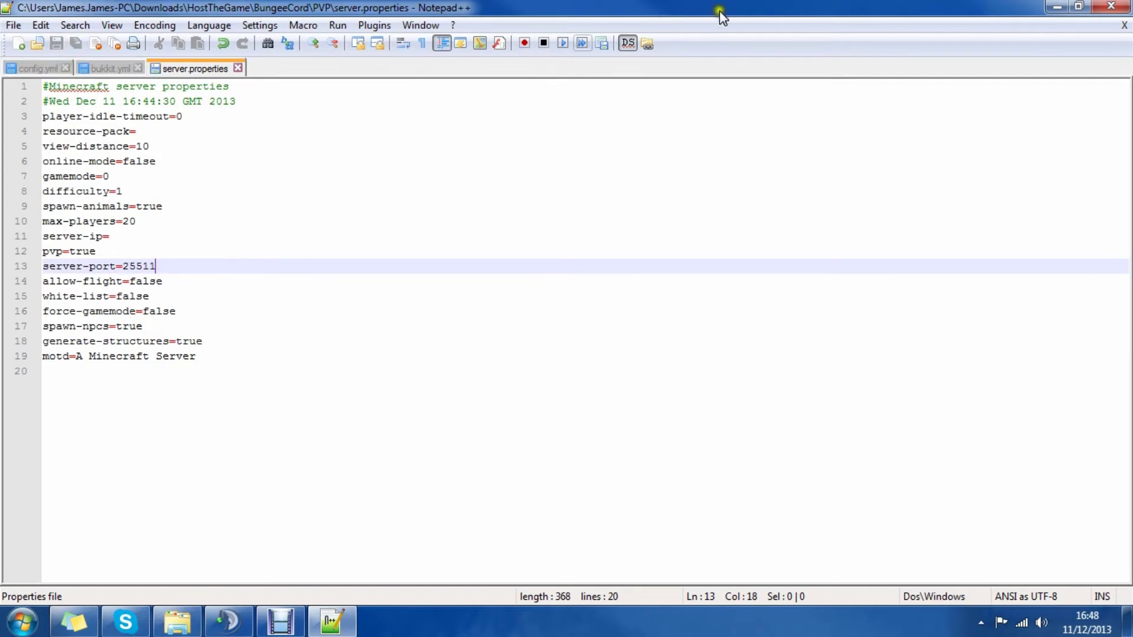
{"action": "left_click", "coordinate": [1111, 7]}
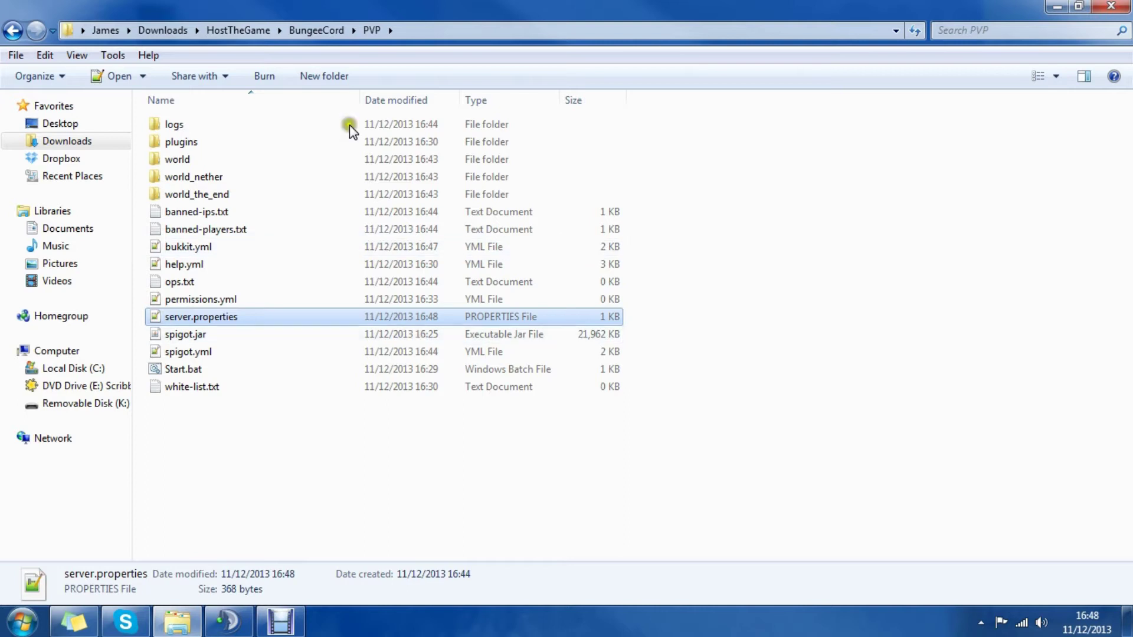
- Open server.properties in the Hub server folder and set server-port to 25555
{"action": "left_click", "coordinate": [302, 30]}
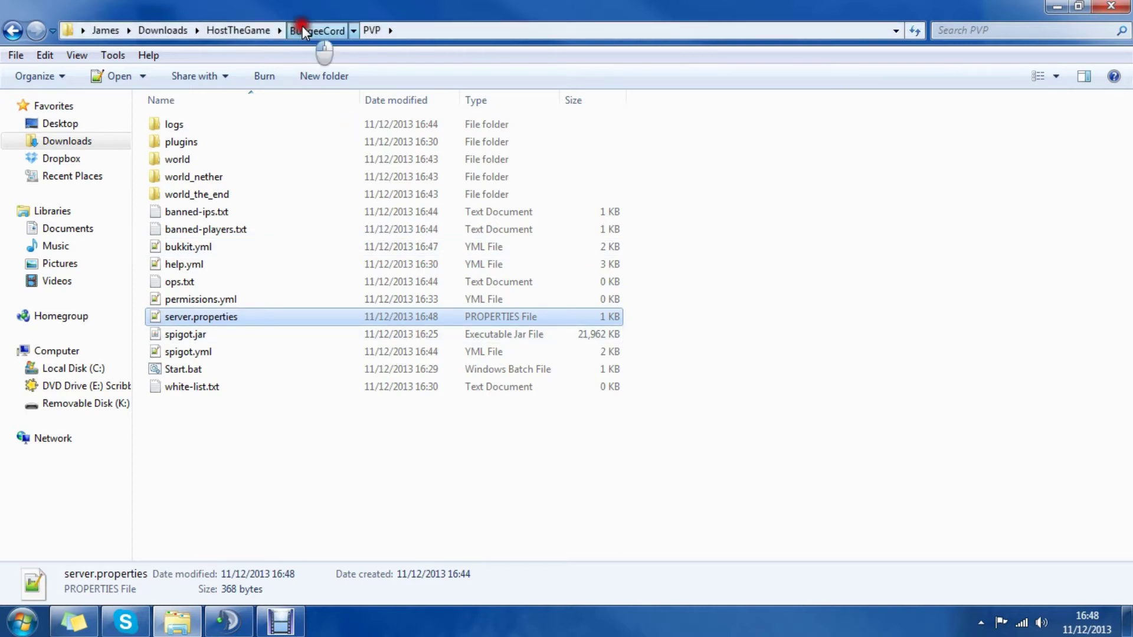
{"action": "double_click", "coordinate": [194, 145]}
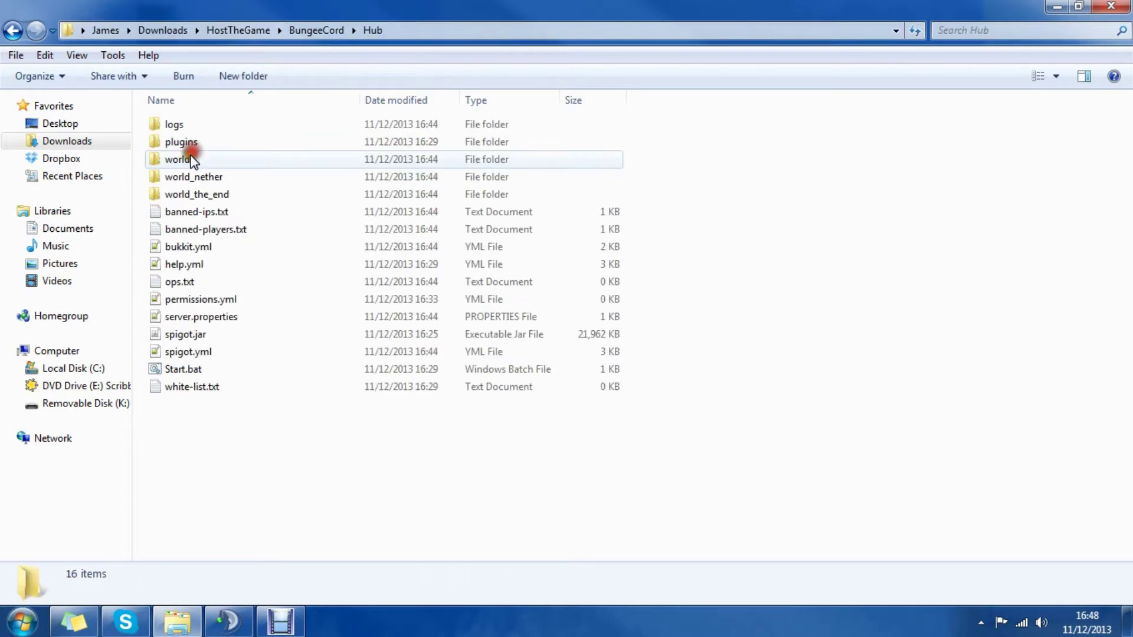
{"action": "double_click", "coordinate": [195, 317]}
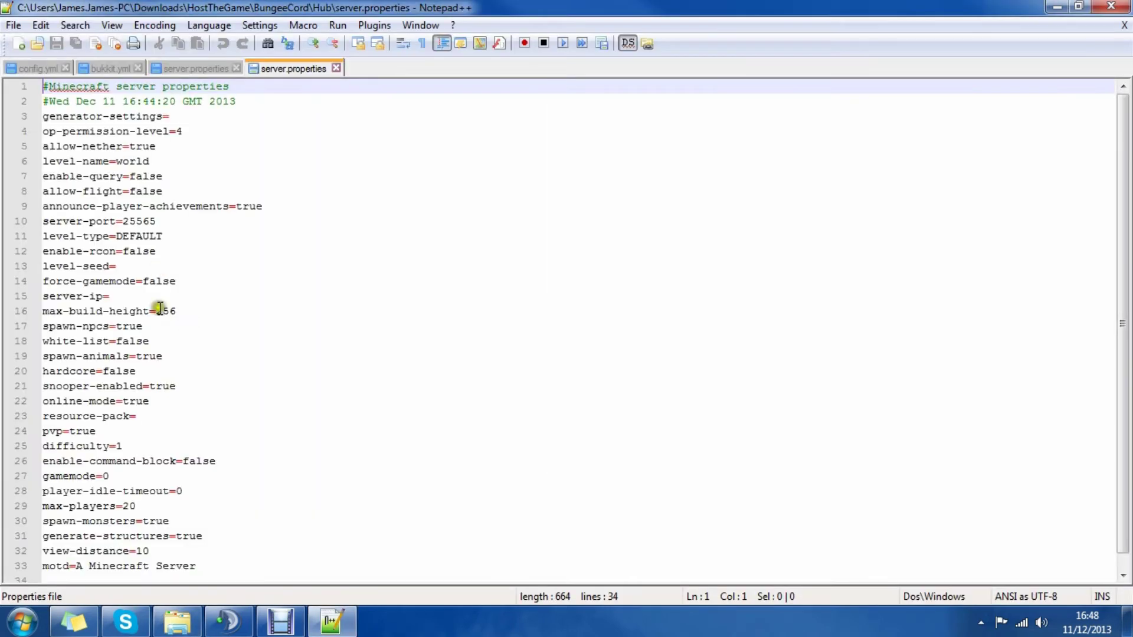
{"action": "left_click", "coordinate": [165, 220]}
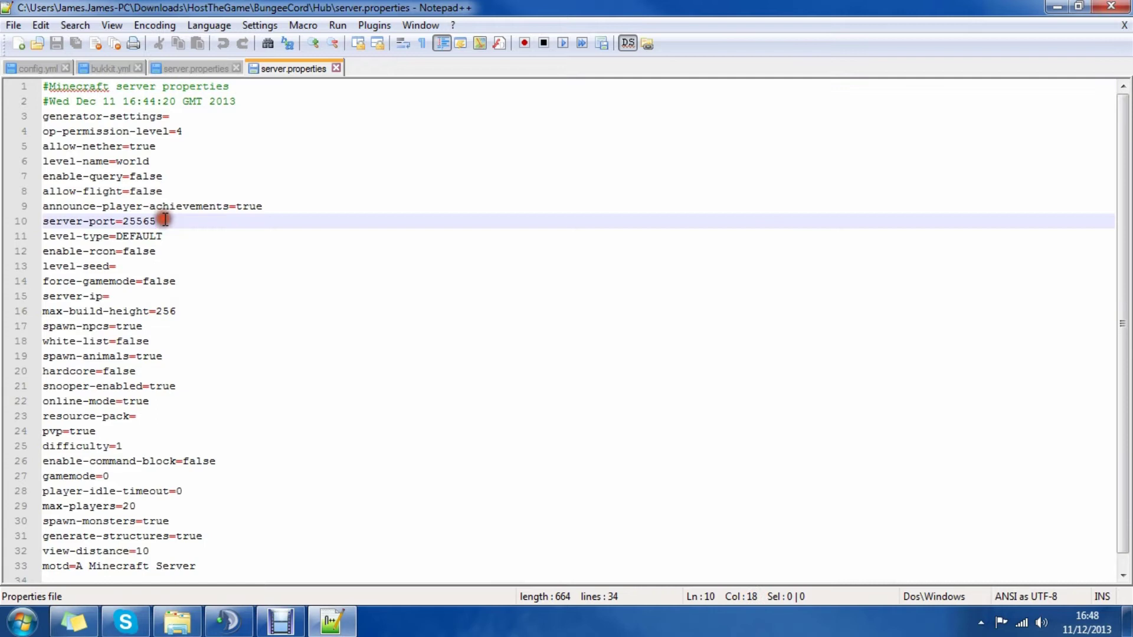
{"action": "key", "text": "BackSpace"}
{"action": "key", "text": "BackSpace"}
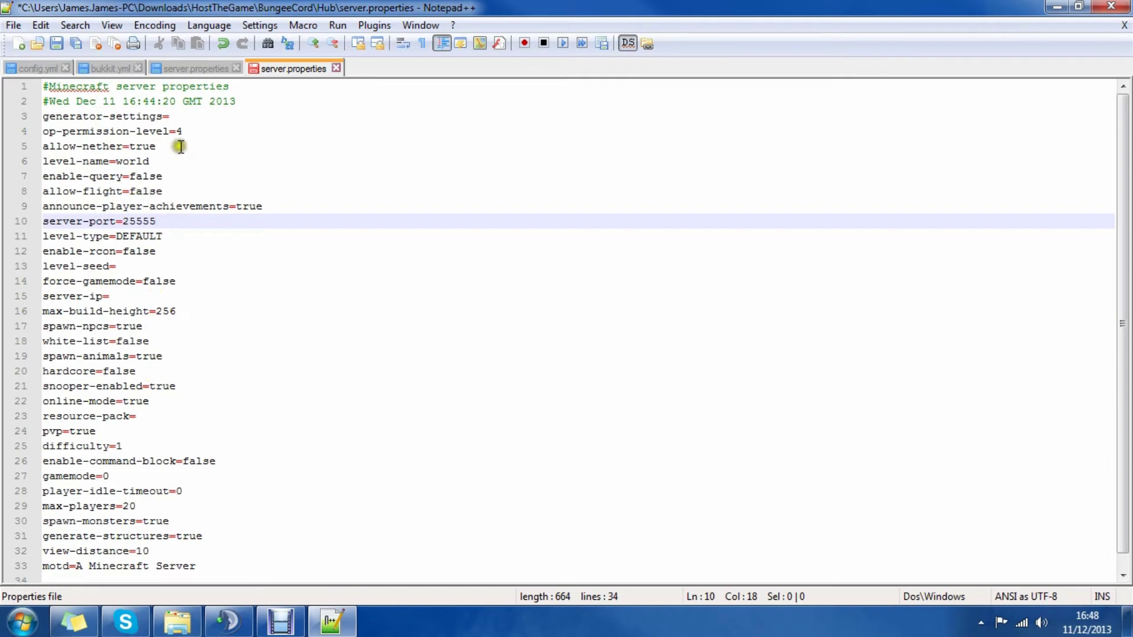
{"action": "left_click", "coordinate": [170, 190]}
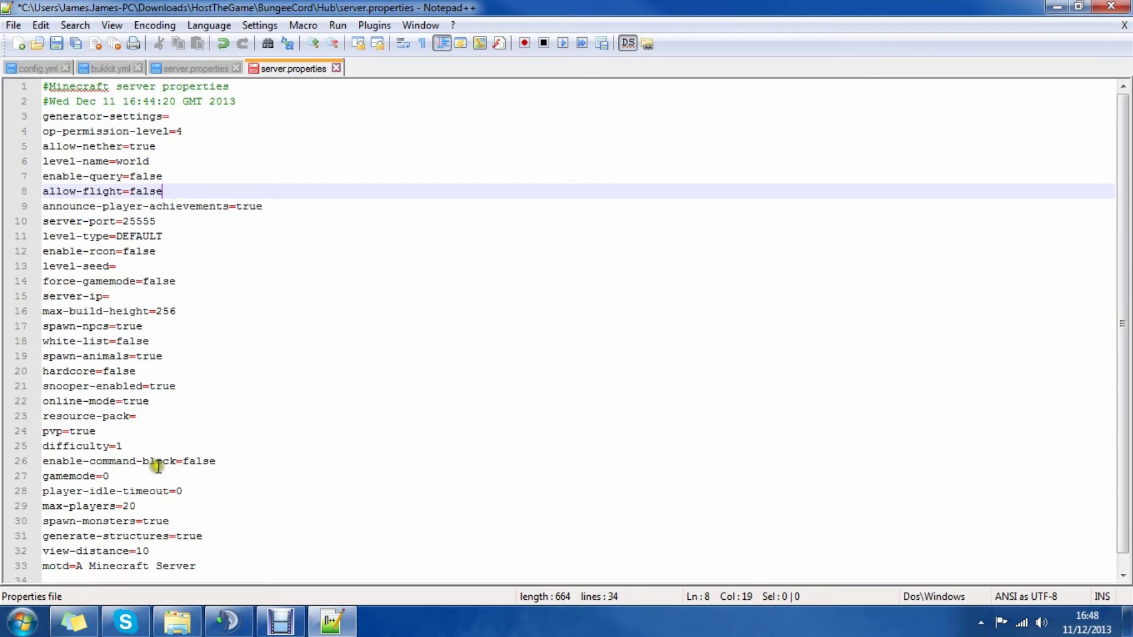
- Set online-mode to false in the Hub server's server.properties, and save and close the file
{"action": "left_click_drag", "start_coordinate": [144, 421], "coordinate": [157, 401]}
{"action": "left_click", "coordinate": [157, 407]}
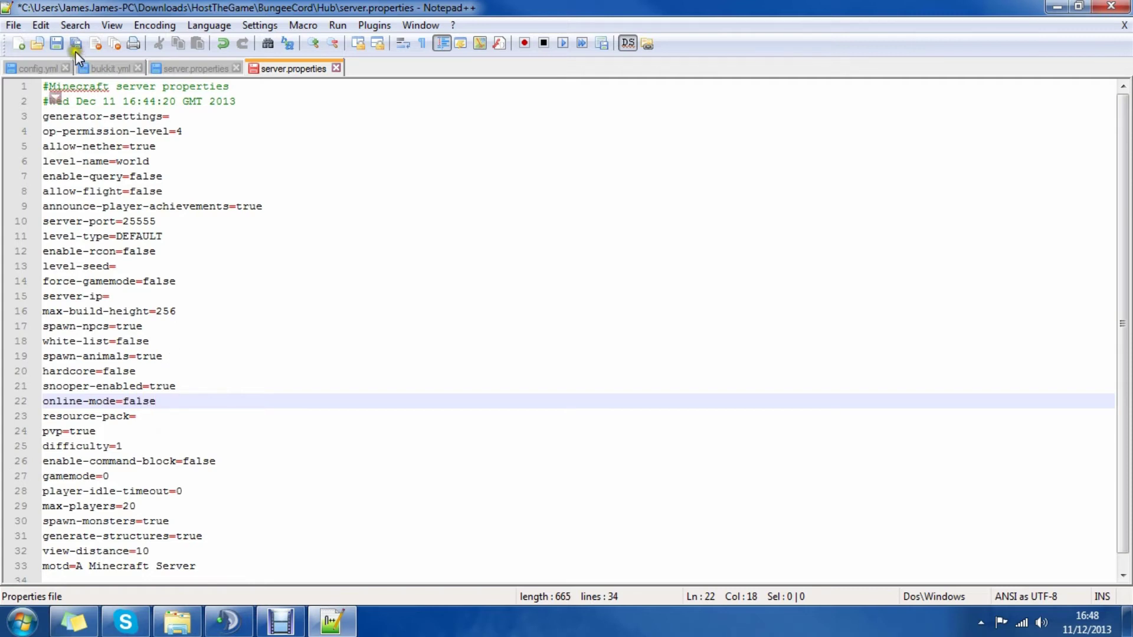
{"action": "left_click", "coordinate": [57, 44]}
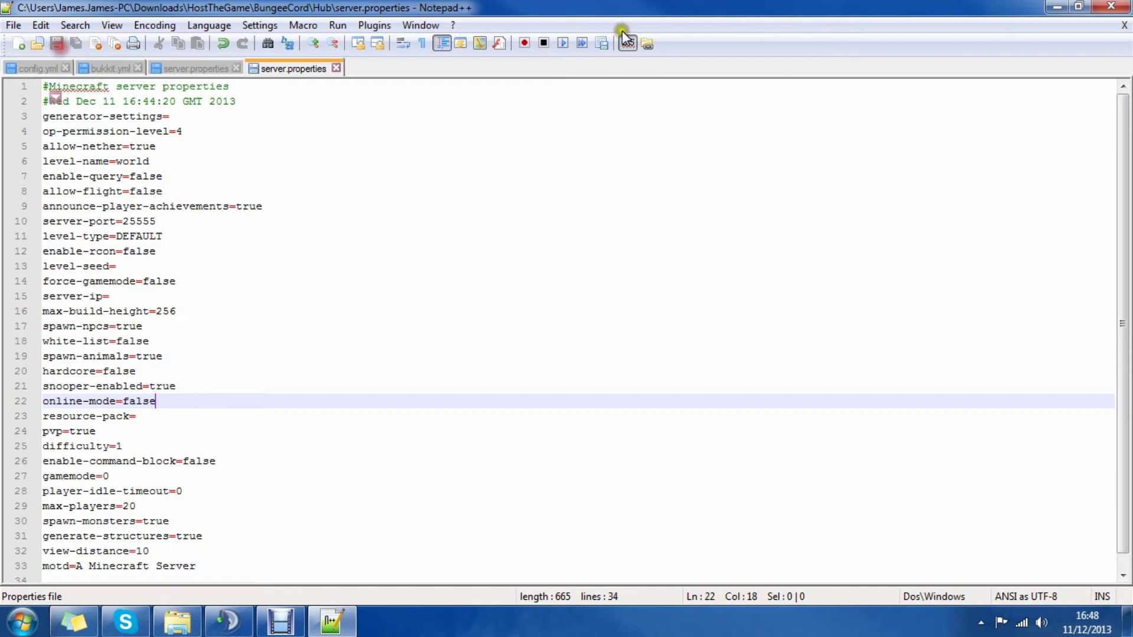
{"action": "left_click", "coordinate": [1112, 7]}
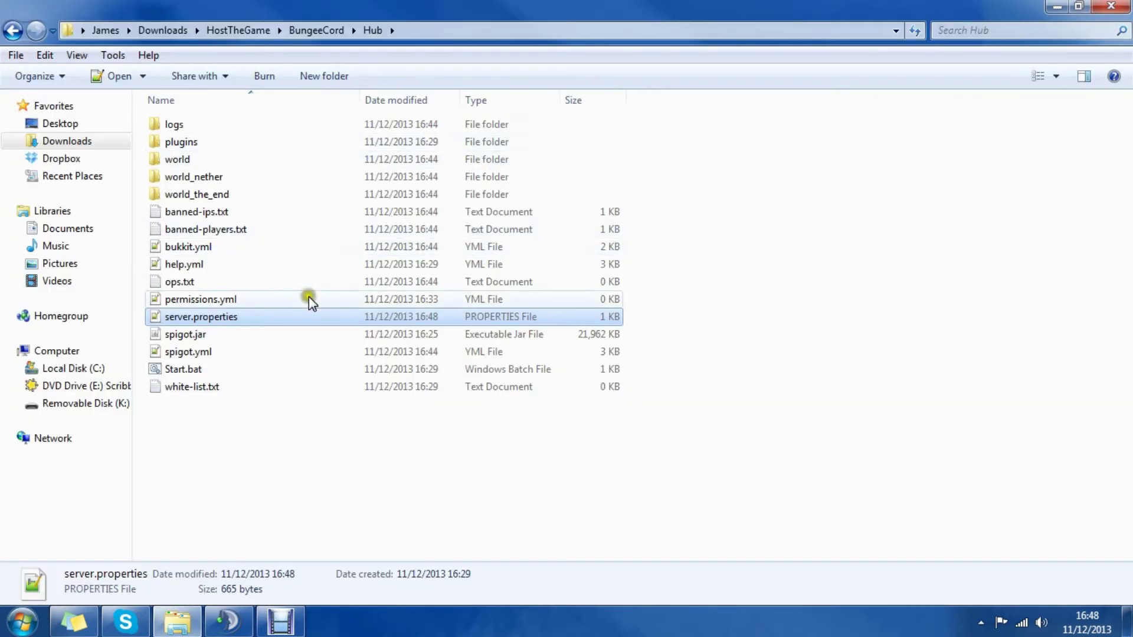
- Open the Hub server's bukkit.yml, set connection-throttle to -1, and save and close the file
{"action": "double_click", "coordinate": [189, 251]}
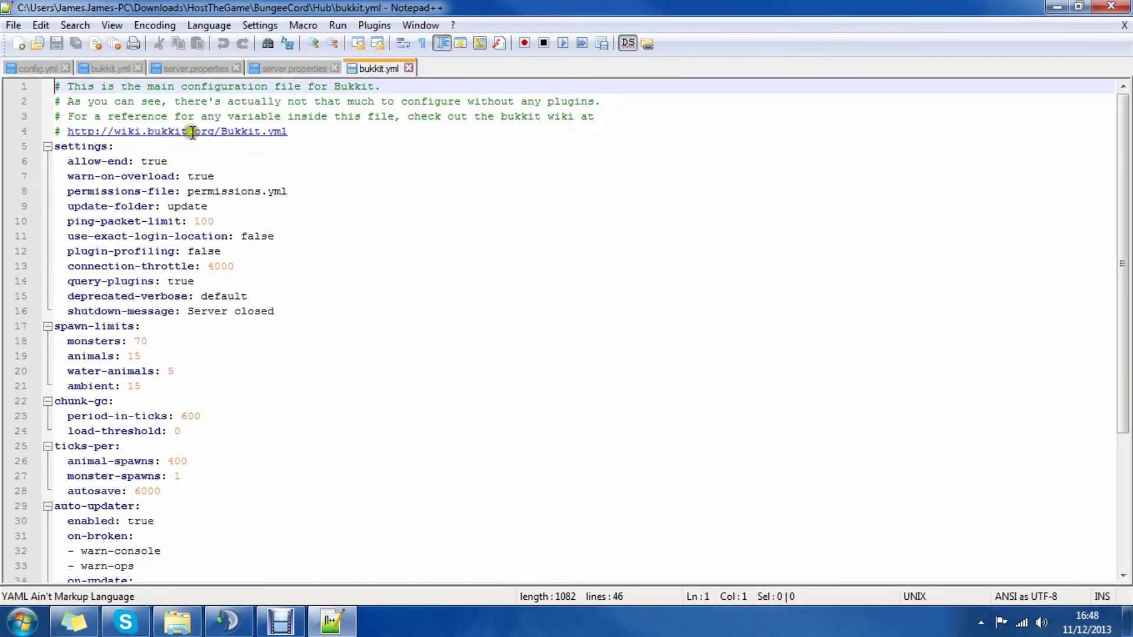
{"action": "left_click_drag", "start_coordinate": [240, 265], "coordinate": [209, 265]}
{"action": "type", "text": "-1"}
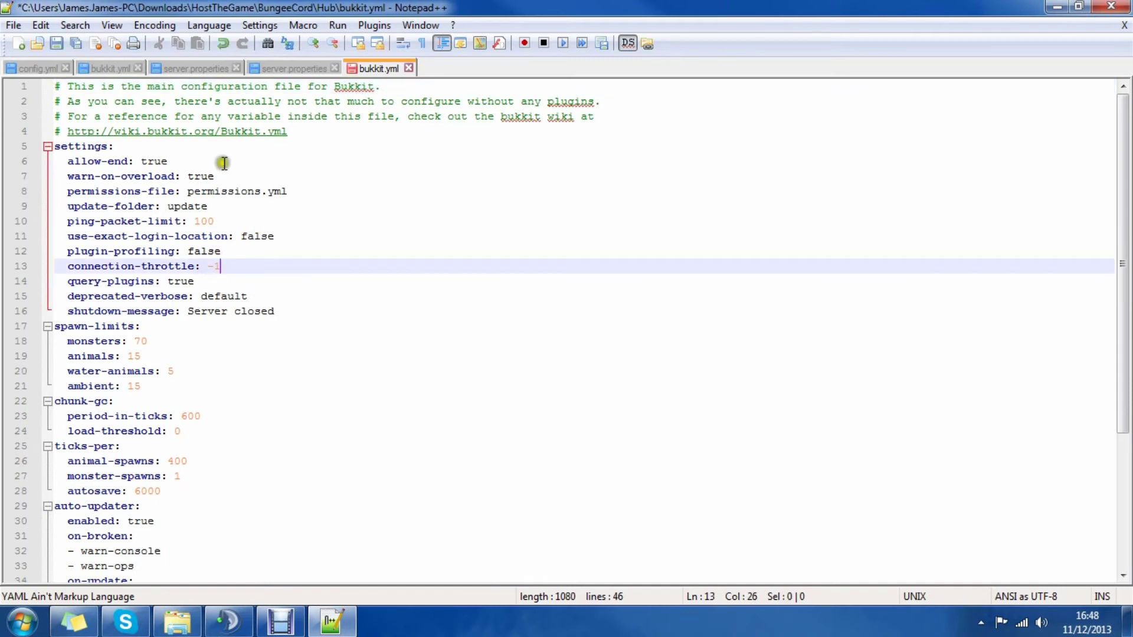
{"action": "left_click", "coordinate": [56, 43]}
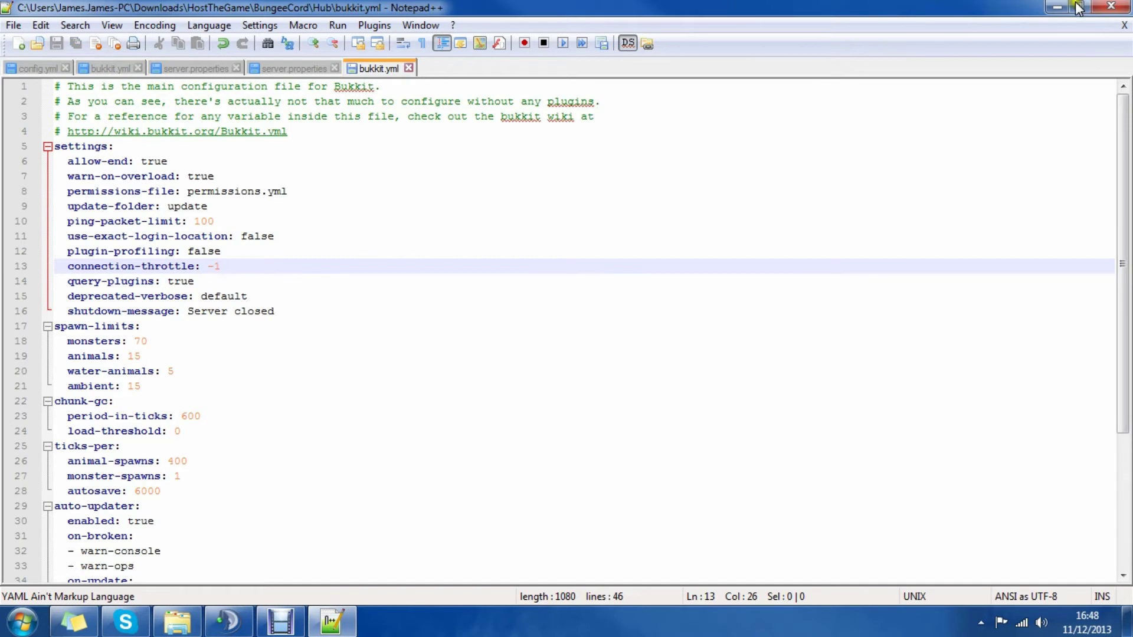
{"action": "left_click", "coordinate": [1111, 7]}
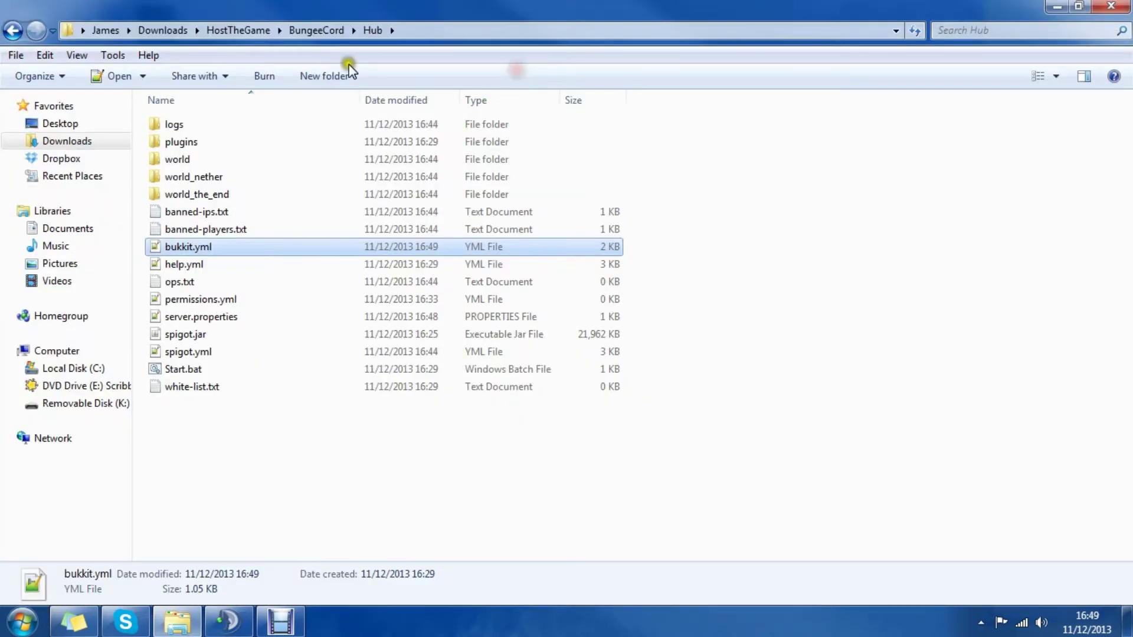
{"action": "left_click", "coordinate": [210, 369]}
{"action": "double_click", "coordinate": [210, 370]}
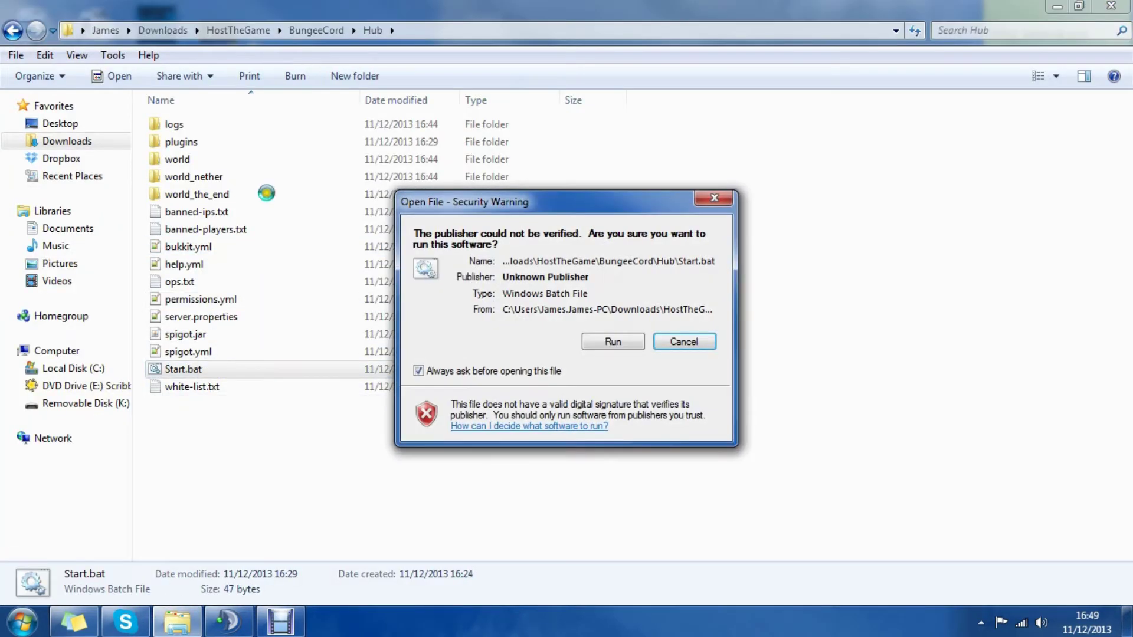
{"action": "left_click", "coordinate": [684, 342]}
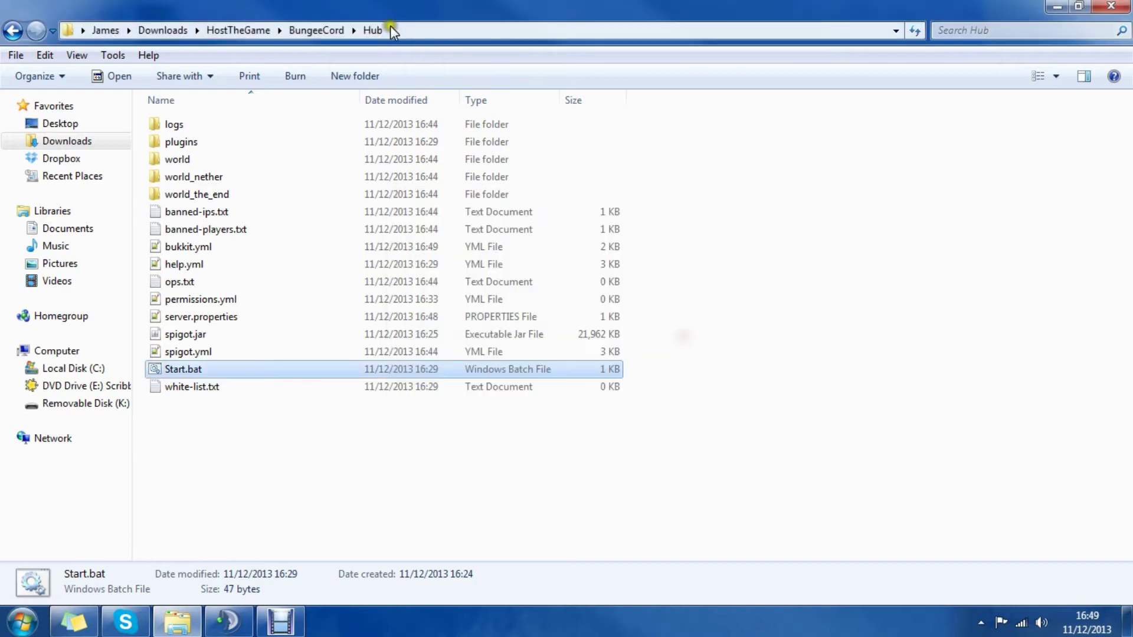
- Open the config.yml file in the inner BungeeCord proxy folder for editing
{"action": "left_click", "coordinate": [318, 30]}
{"action": "left_click", "coordinate": [209, 125]}
{"action": "double_click", "coordinate": [210, 125]}
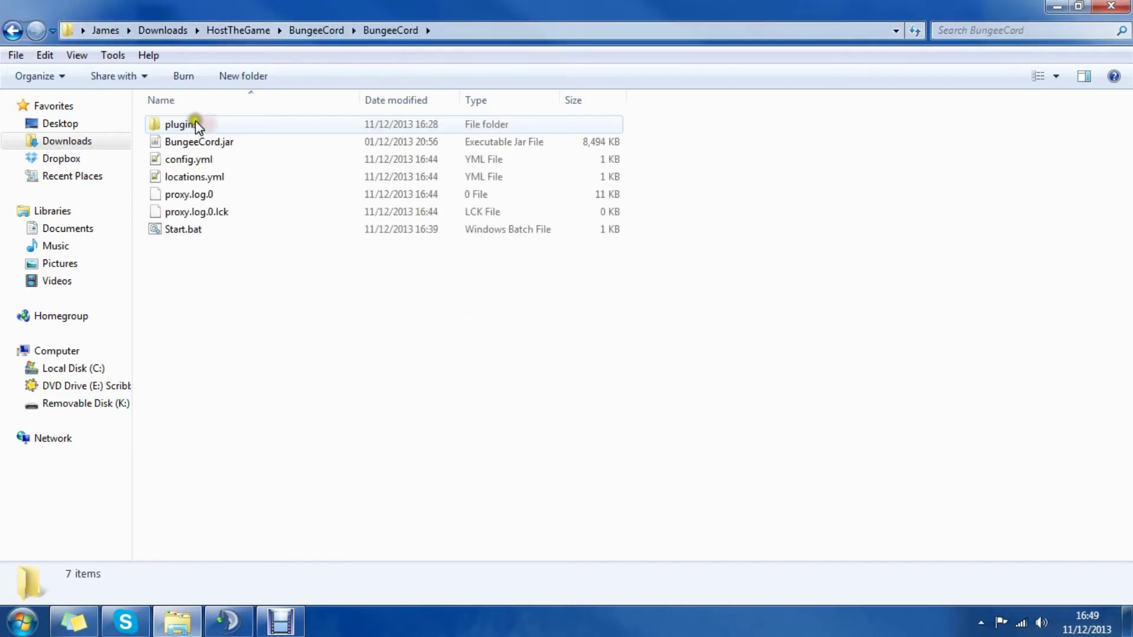
{"action": "left_click", "coordinate": [197, 159]}
{"action": "double_click", "coordinate": [195, 160]}
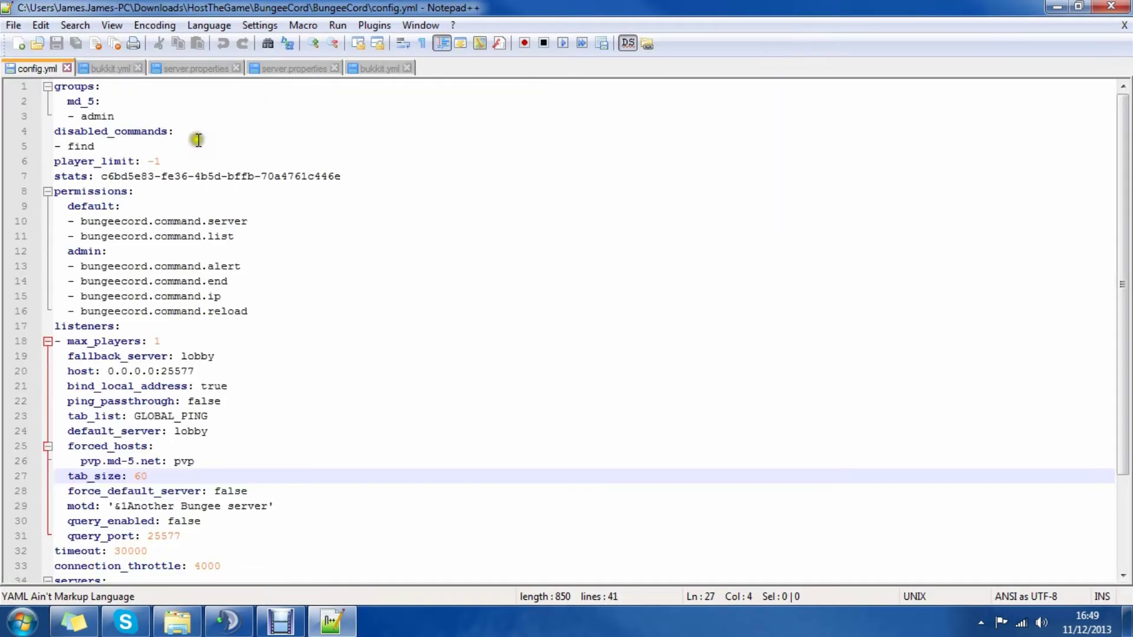
- Replace the md_5 entry under groups with the admin's own Minecraft username
{"action": "left_click", "coordinate": [198, 159]}
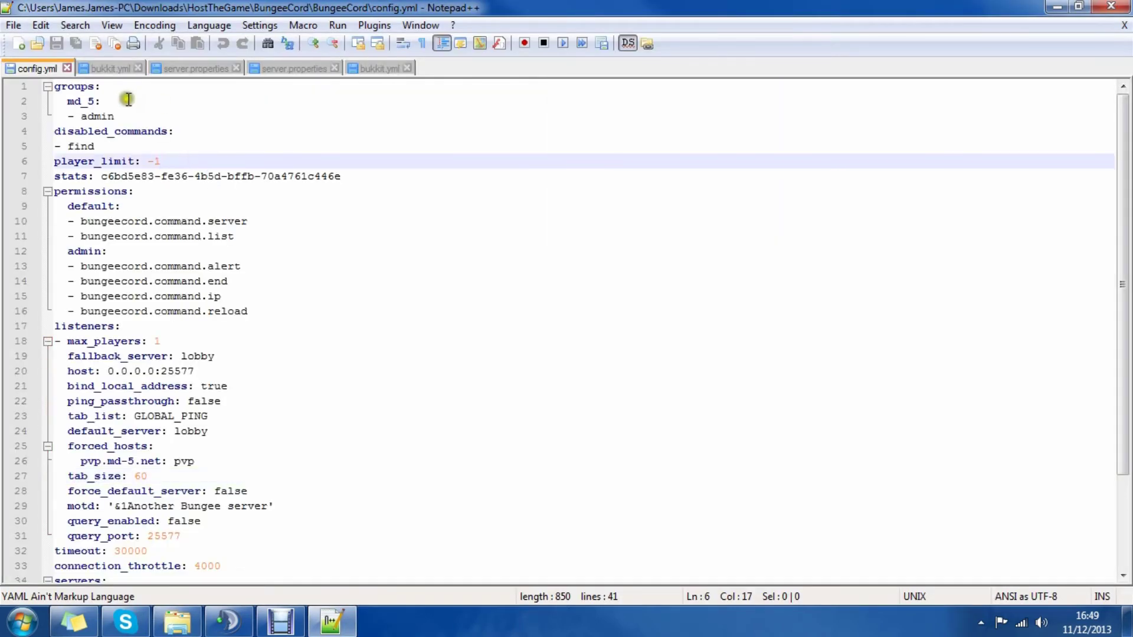
{"action": "left_click", "coordinate": [82, 103]}
{"action": "key", "text": "BackSpace"}
{"action": "key", "text": "BackSpace"}
{"action": "key", "text": "BackSpace"}
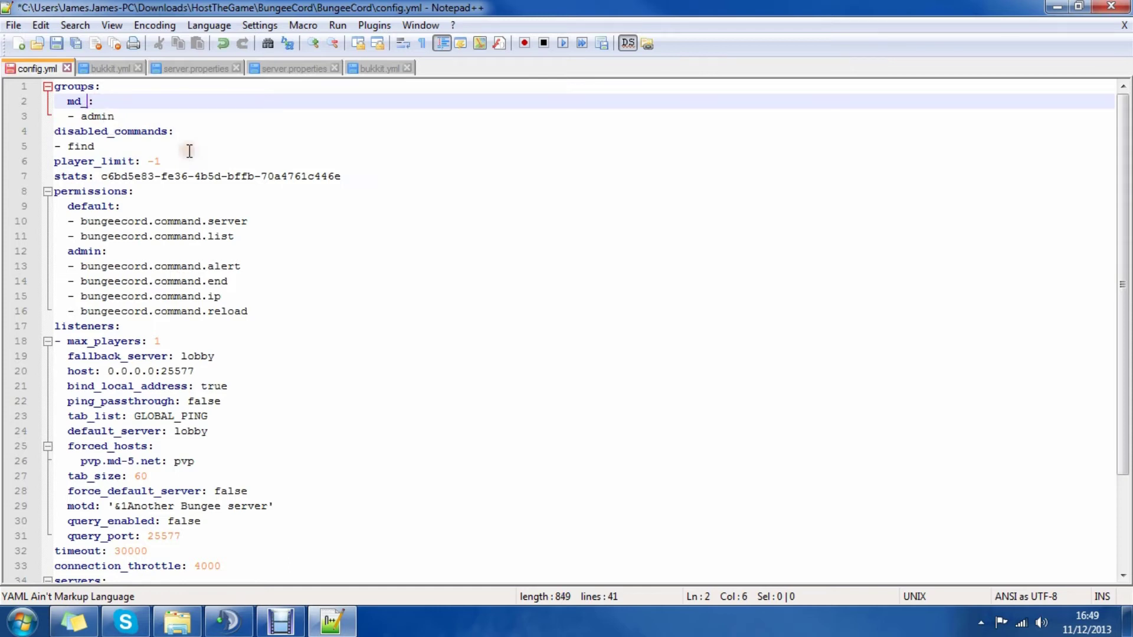
{"action": "key", "text": "BackSpace"}
{"action": "type", "text": "james090500"}
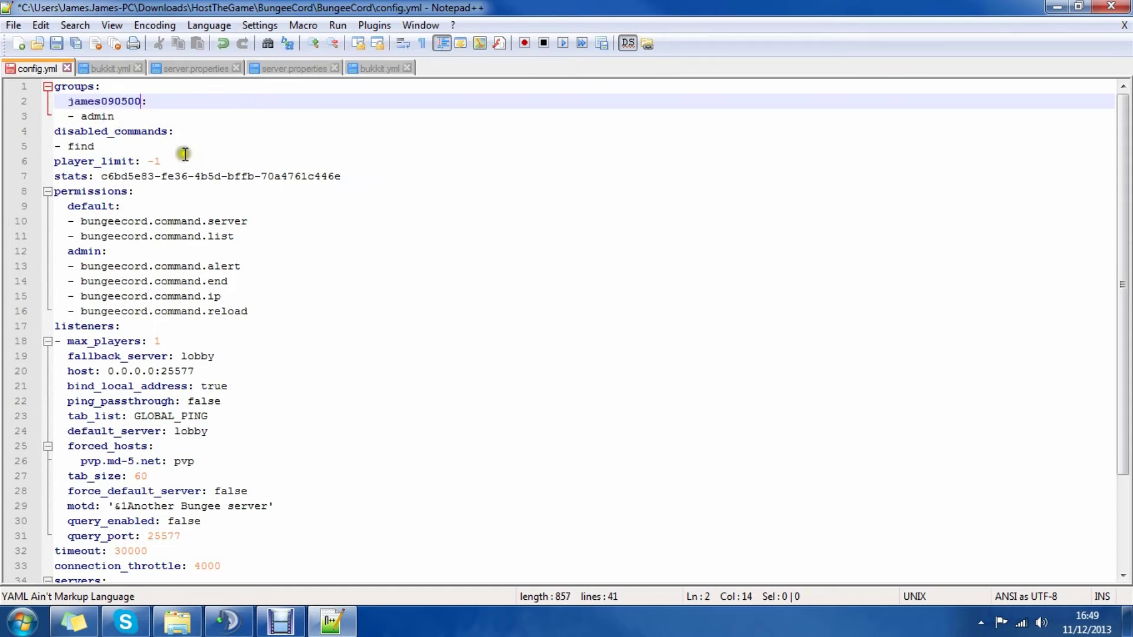
- Set max_players under listeners to 10
{"action": "left_click", "coordinate": [178, 162]}
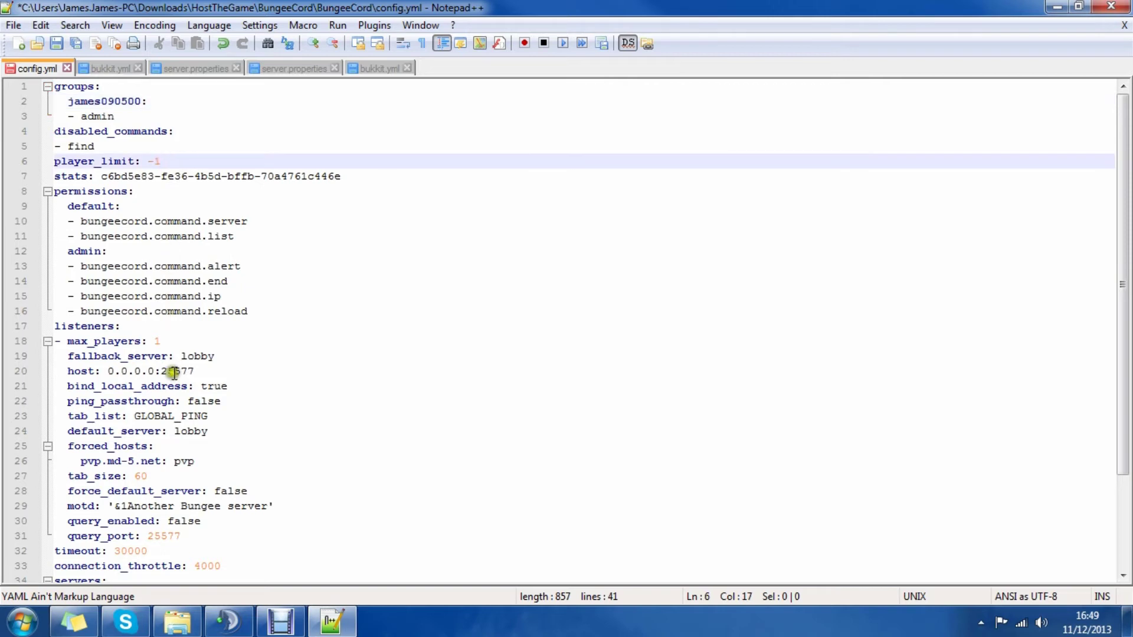
{"action": "left_click", "coordinate": [176, 329]}
{"action": "left_click", "coordinate": [179, 335]}
{"action": "type", "text": "0"}
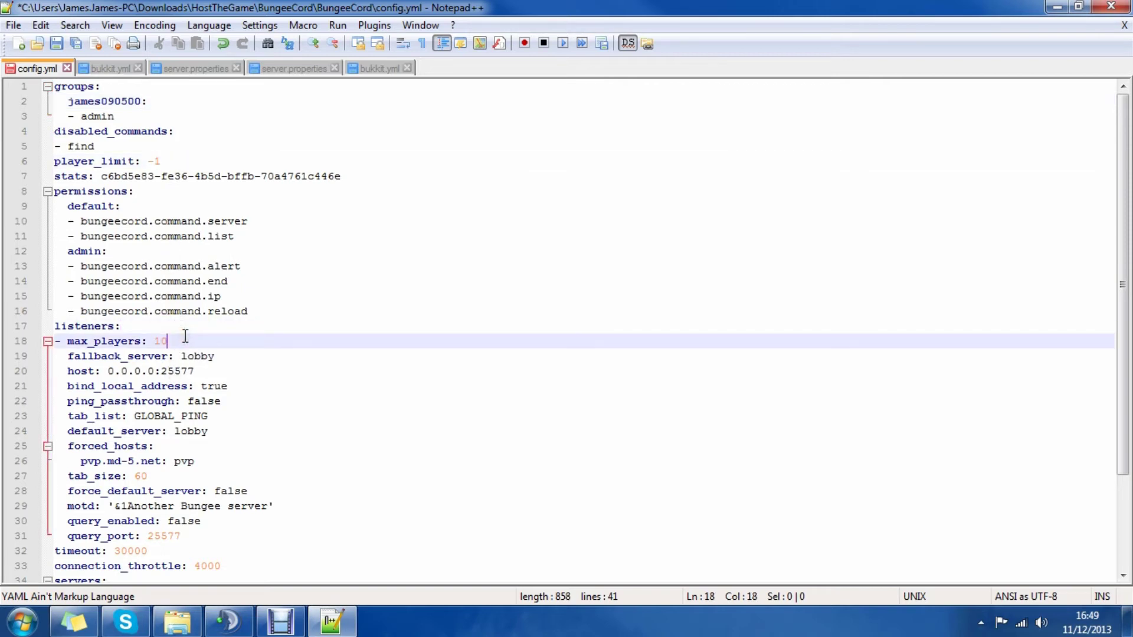
- Duplicate the whole lobby block under servers, placing the copy directly below the original's motd line
{"action": "scroll", "coordinate": [204, 390], "scroll_direction": "down", "scroll_amount": 3}
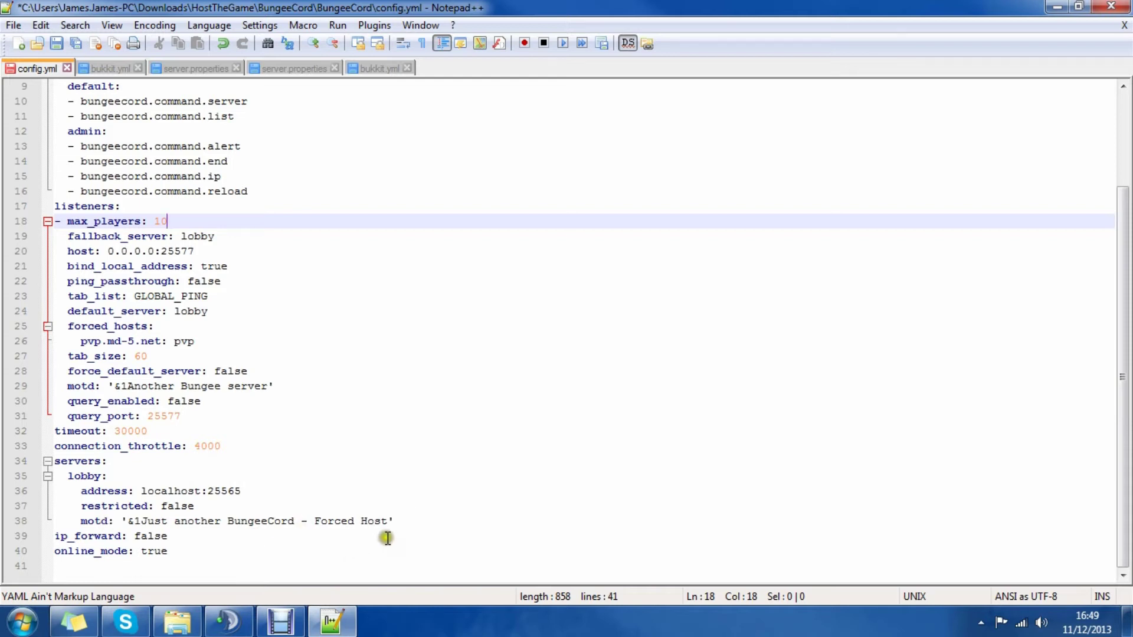
{"action": "left_click", "coordinate": [401, 524]}
{"action": "left_click_drag", "start_coordinate": [401, 524], "coordinate": [27, 477]}
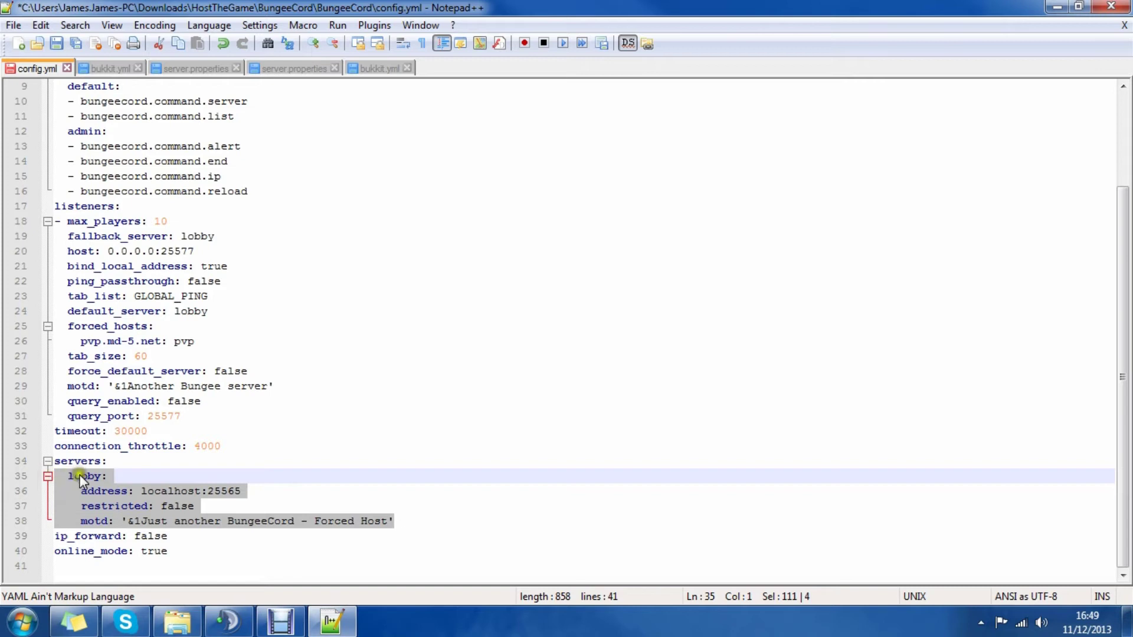
{"action": "key", "text": "ctrl+c"}
{"action": "left_click", "coordinate": [419, 523]}
{"action": "key", "text": "Return"}
{"action": "key", "text": "ctrl+v"}
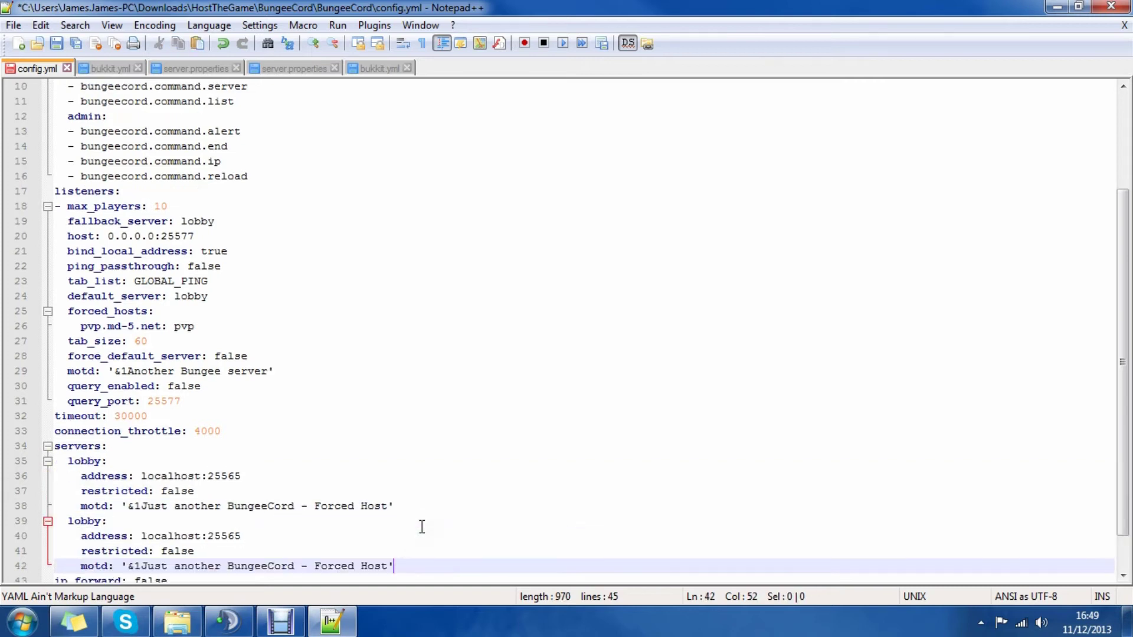
- Rename the first lobby entry under servers to Hub and set its address to localhost:25555
{"action": "left_click", "coordinate": [100, 461]}
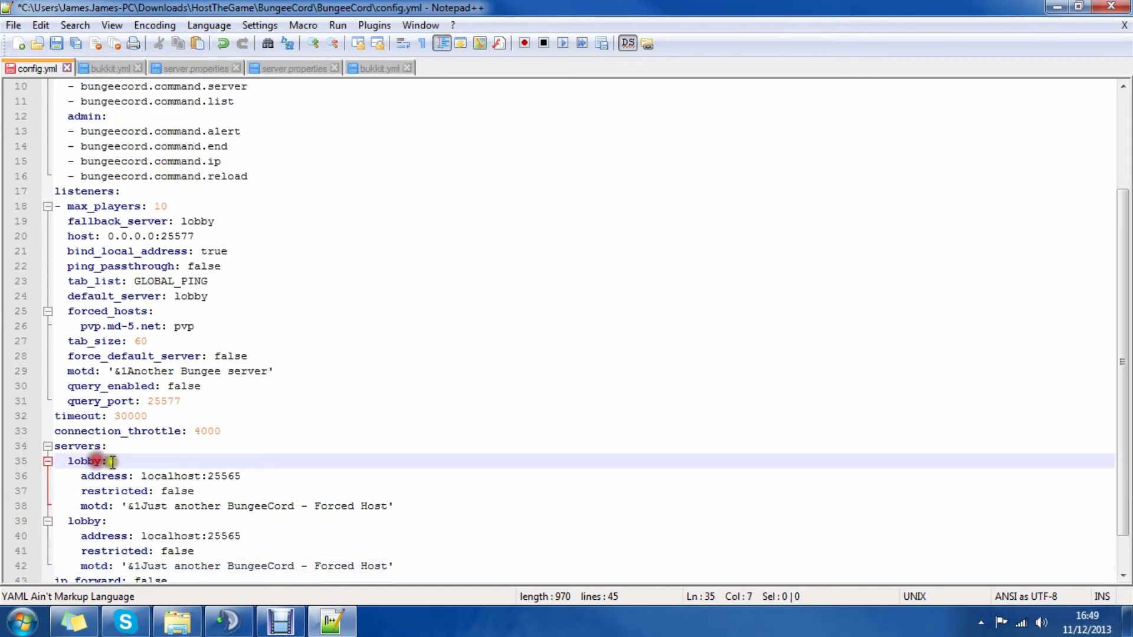
{"action": "key", "text": "Right"}
{"action": "key", "text": "BackSpace"}
{"action": "key", "text": "BackSpace"}
{"action": "key", "text": "BackSpace"}
{"action": "key", "text": "BackSpace"}
{"action": "key", "text": "BackSpace"}
{"action": "type", "text": "Hub"}
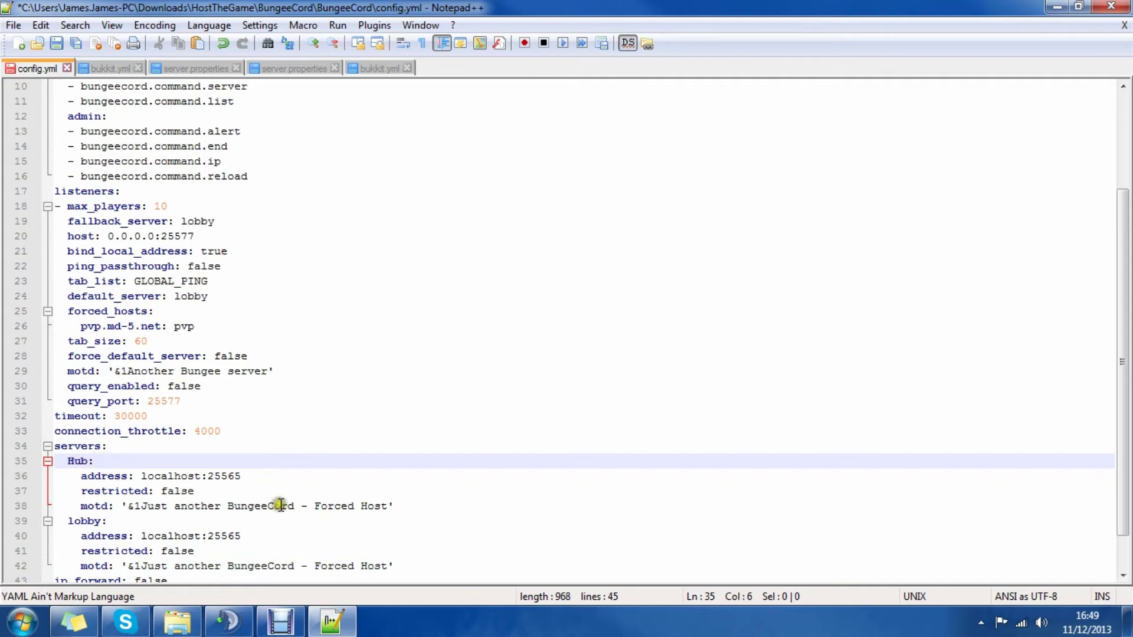
{"action": "left_click", "coordinate": [259, 473]}
{"action": "key", "text": "BackSpace"}
{"action": "key", "text": "BackSpace"}
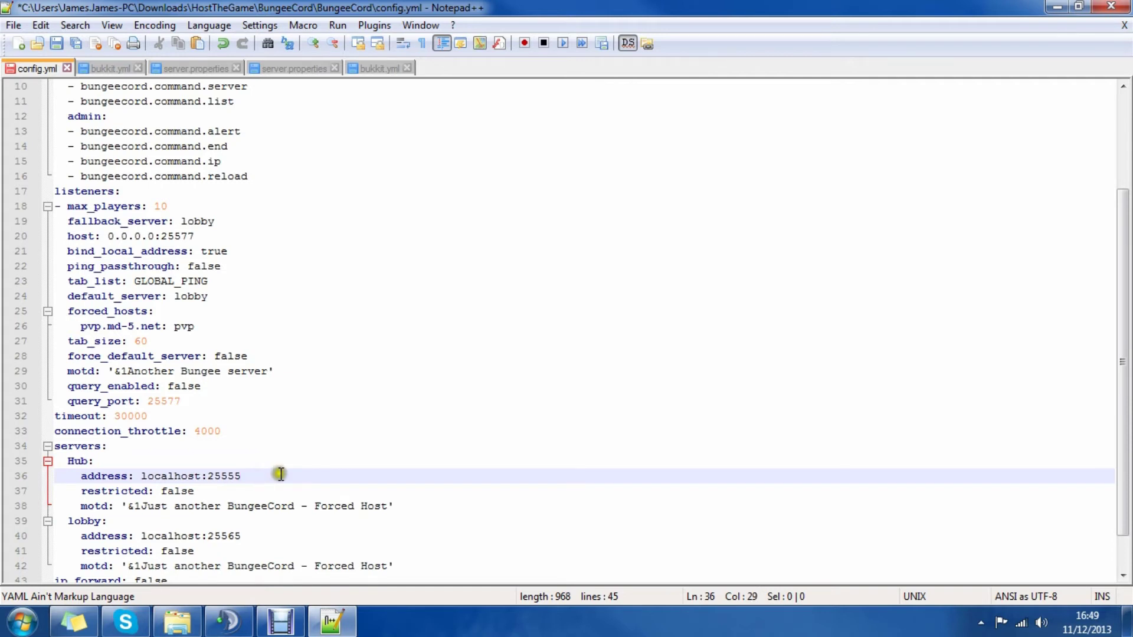
- Rename the second server entry to PVP and set its address to localhost:25588
{"action": "scroll", "coordinate": [290, 469], "scroll_direction": "down", "scroll_amount": 1}
{"action": "left_click", "coordinate": [283, 482]}
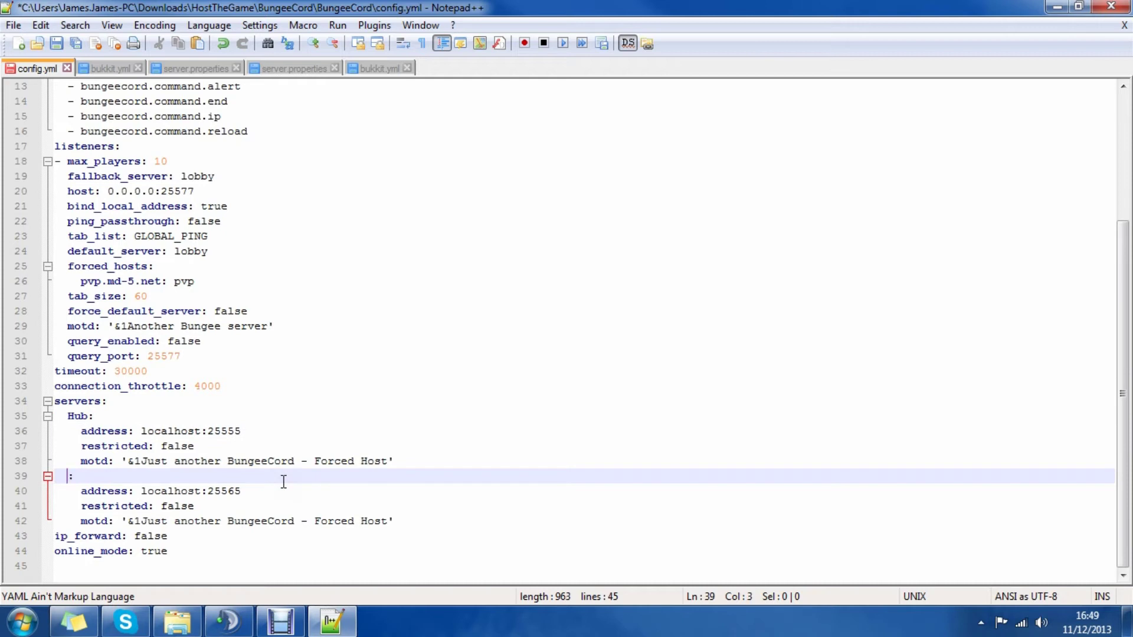
{"action": "type", "text": "PVP"}
{"action": "left_click", "coordinate": [281, 489]}
{"action": "key", "text": "BackSpace"}
{"action": "key", "text": "BackSpace"}
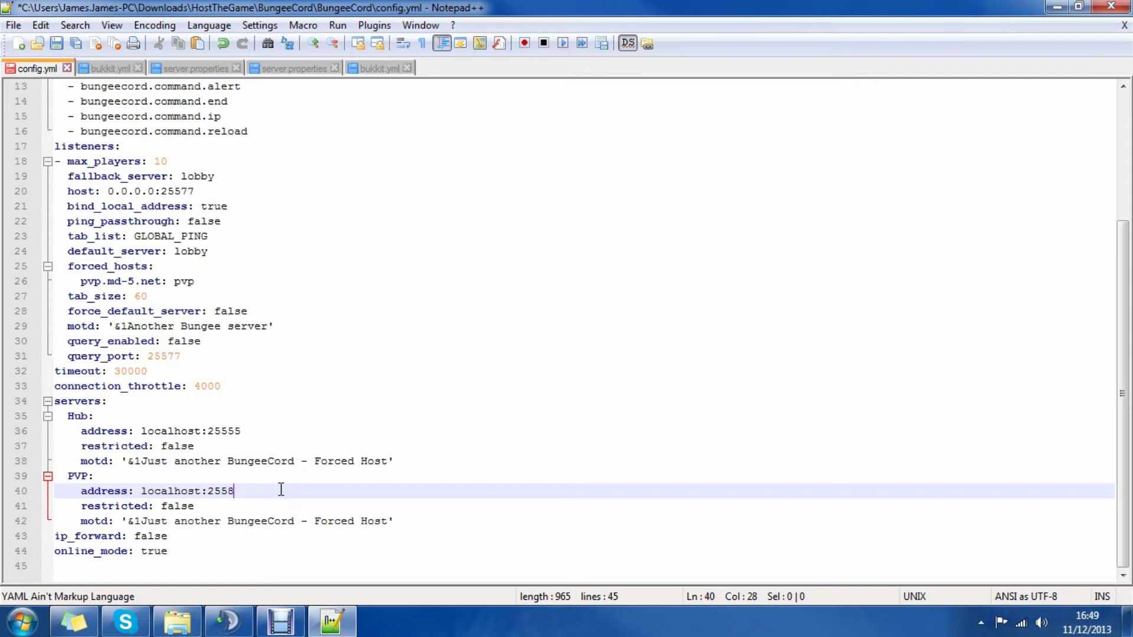
{"action": "left_click_drag", "start_coordinate": [142, 431], "coordinate": [169, 429]}
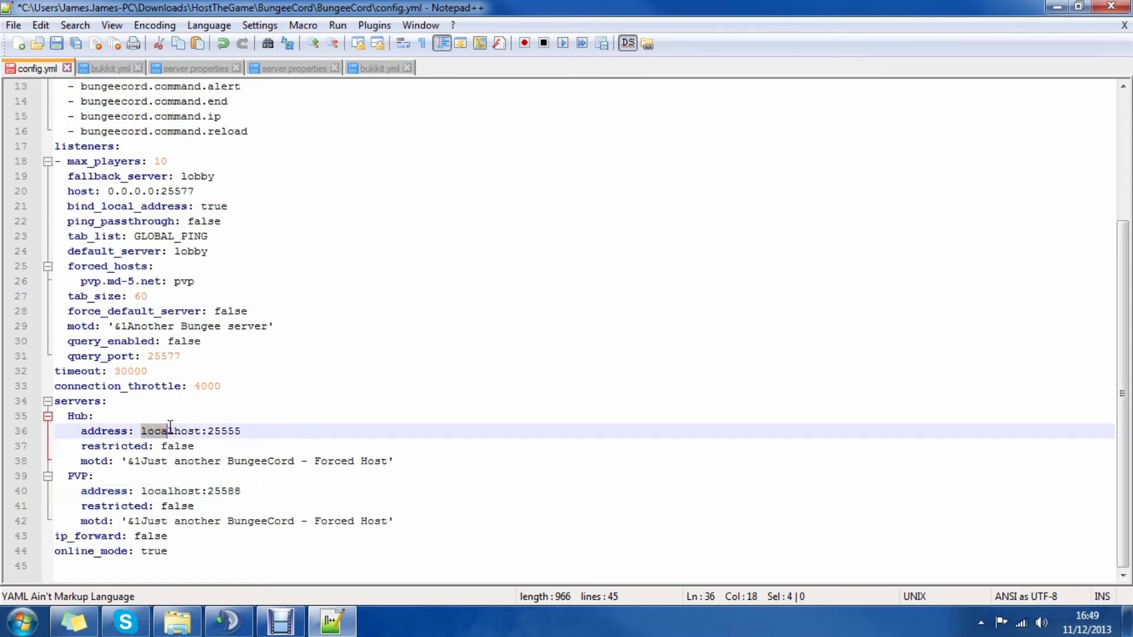
{"action": "left_click", "coordinate": [268, 506]}
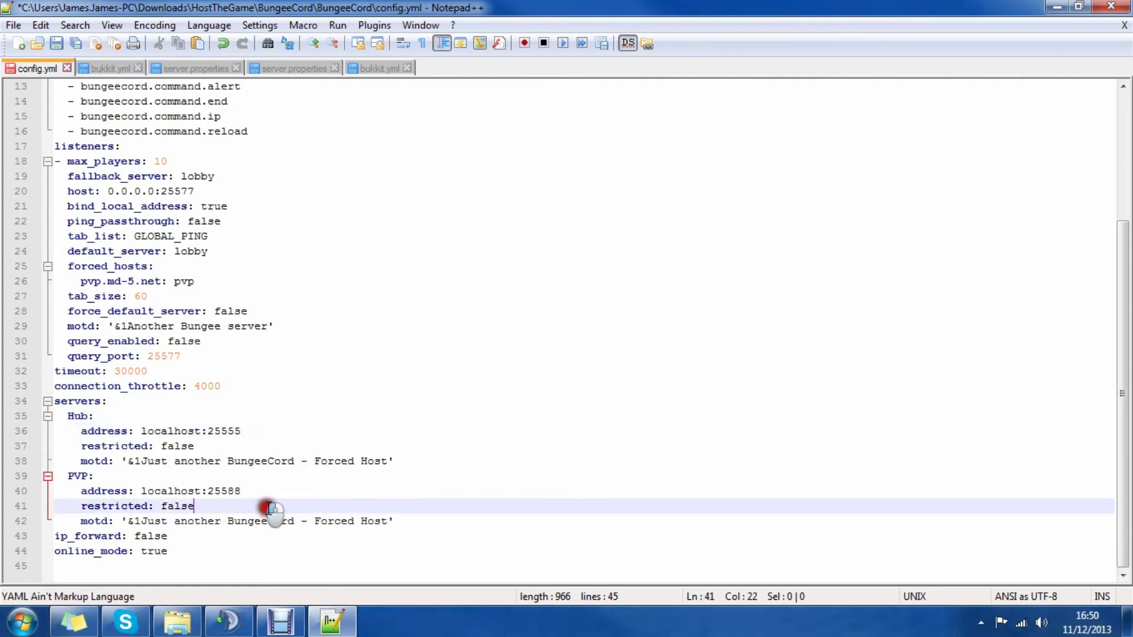
{"action": "left_click_drag", "start_coordinate": [395, 522], "coordinate": [228, 526]}
{"action": "left_click", "coordinate": [235, 491]}
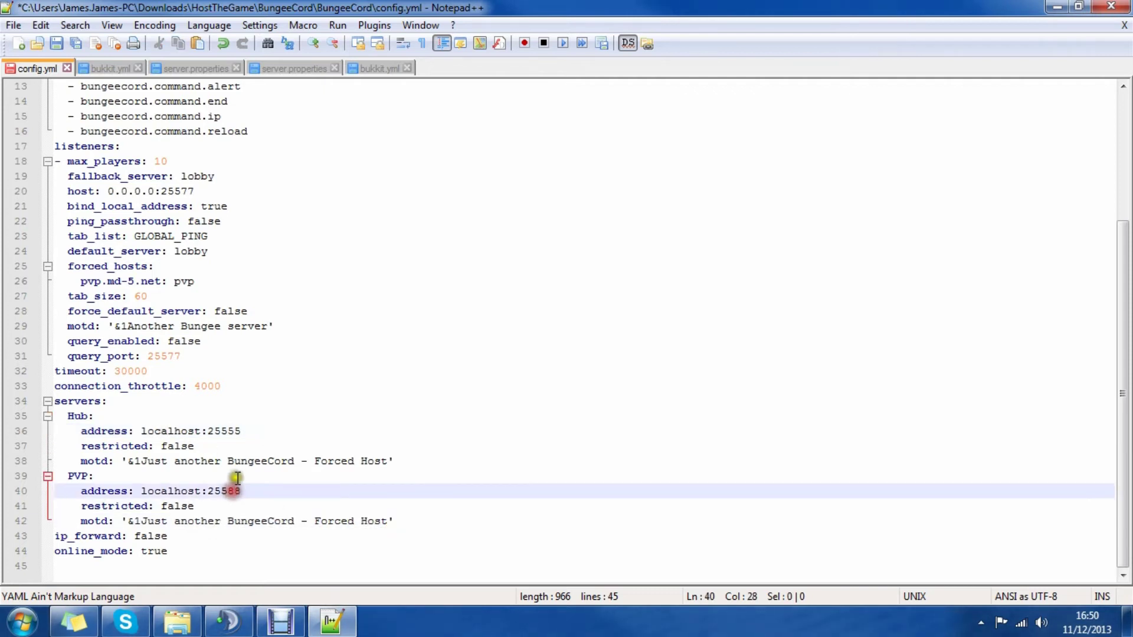
- Change the motd text under listeners to Blah, keeping the &1 colour code
{"action": "scroll", "coordinate": [238, 471], "scroll_direction": "up", "scroll_amount": 2}
{"action": "scroll", "coordinate": [238, 471], "scroll_direction": "down", "scroll_amount": 1}
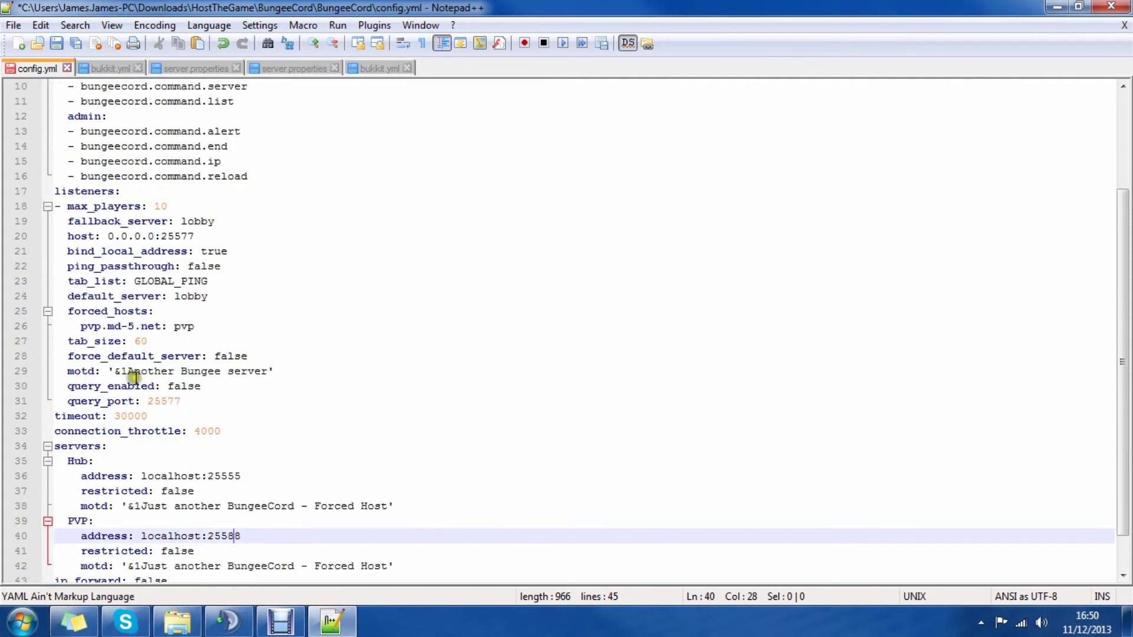
{"action": "left_click_drag", "start_coordinate": [128, 371], "coordinate": [268, 376]}
{"action": "type", "text": "Blah"}
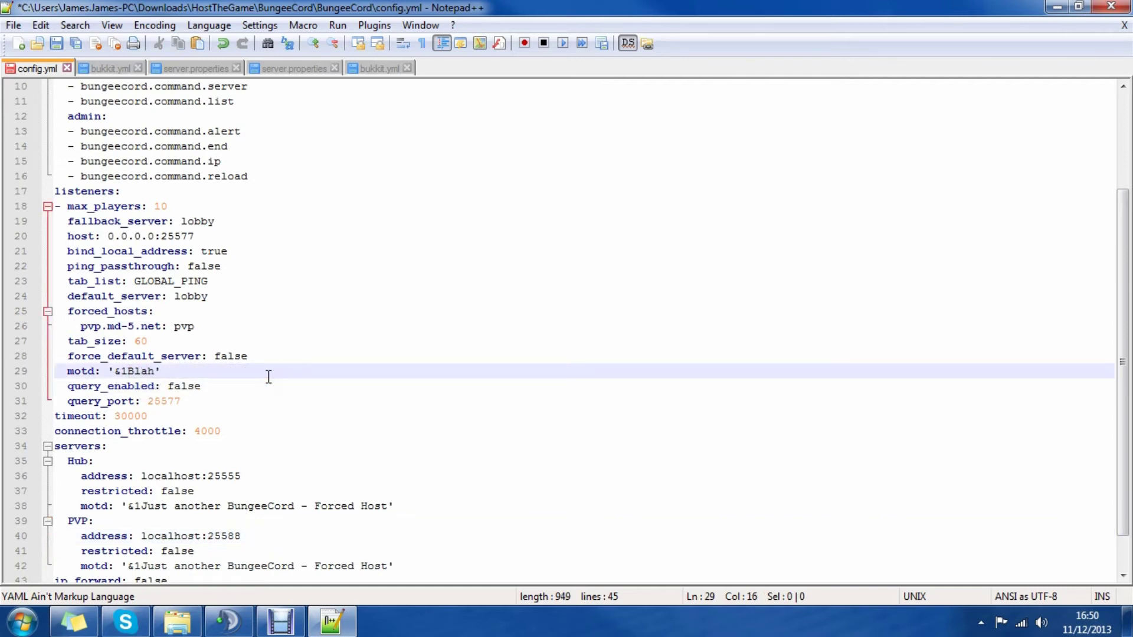
- Set the listener's host to 0.0.0.0:25565
{"action": "scroll", "coordinate": [269, 376], "scroll_direction": "up", "scroll_amount": 1}
{"action": "left_click", "coordinate": [267, 371]}
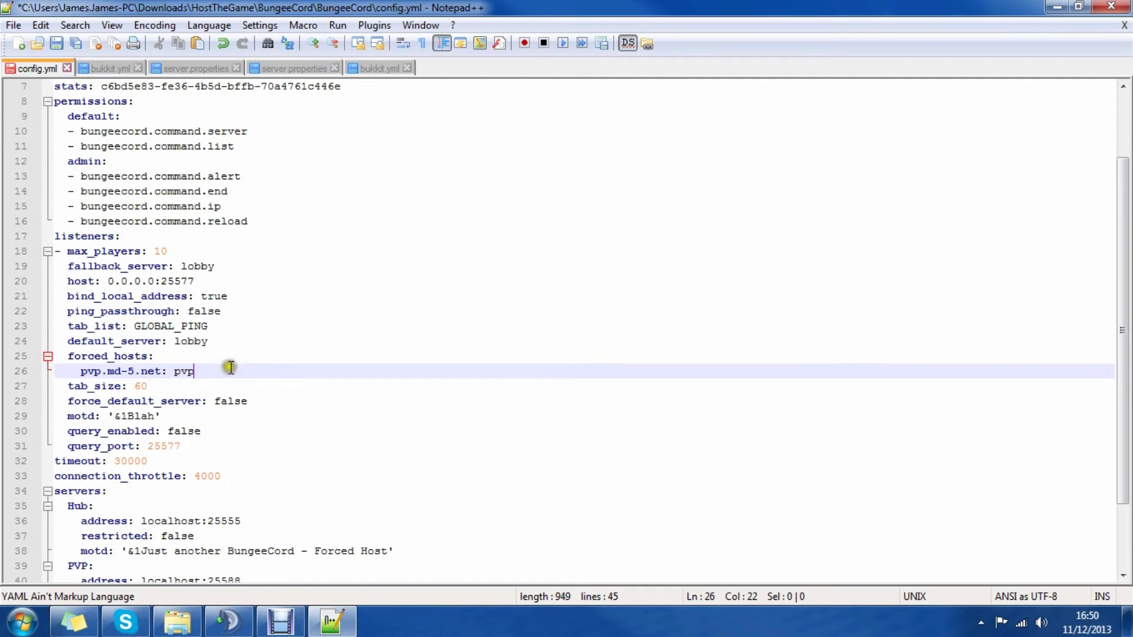
{"action": "left_click", "coordinate": [159, 387]}
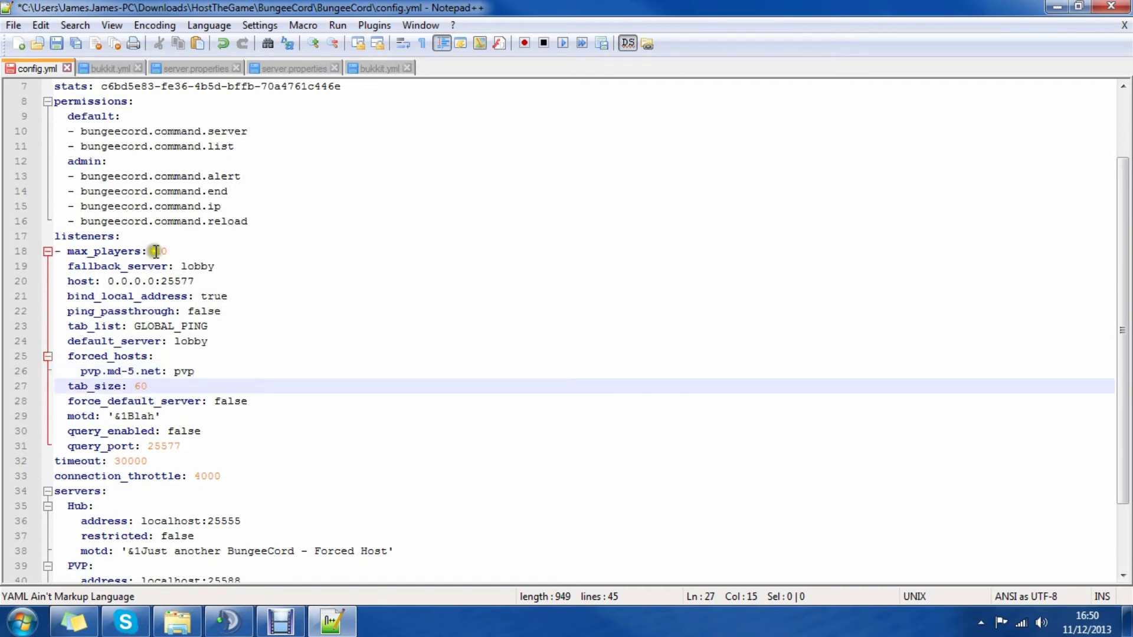
{"action": "left_click", "coordinate": [200, 280]}
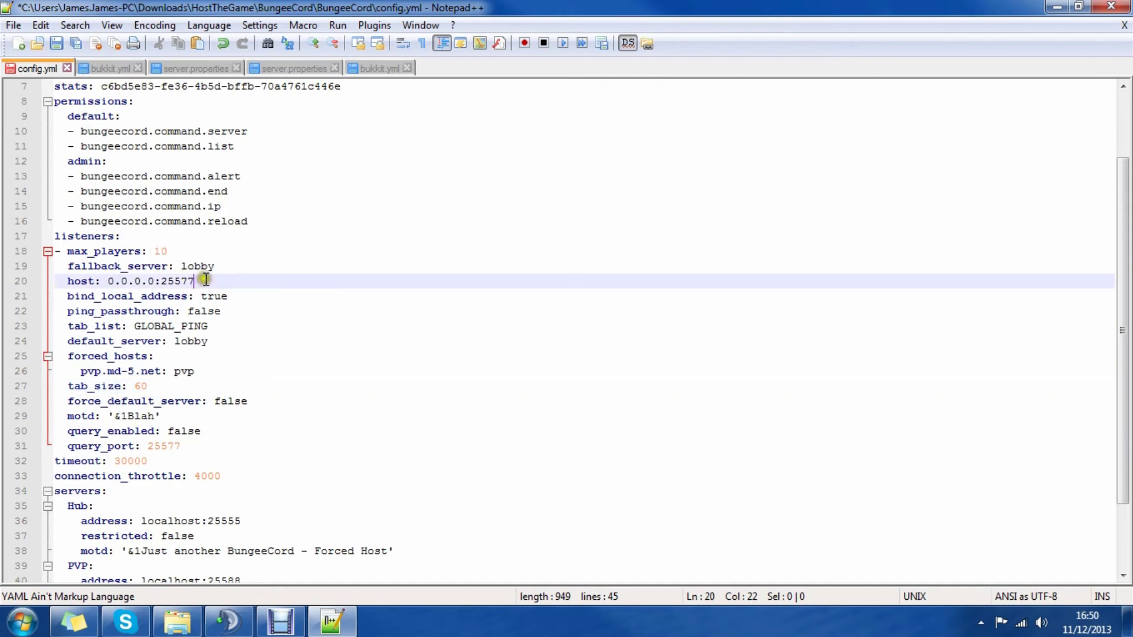
{"action": "key", "text": "BackSpace"}
{"action": "type", "text": "5"}
- Set both fallback_server and default_server under listeners to Hub
{"action": "left_click_drag", "start_coordinate": [214, 265], "coordinate": [180, 264]}
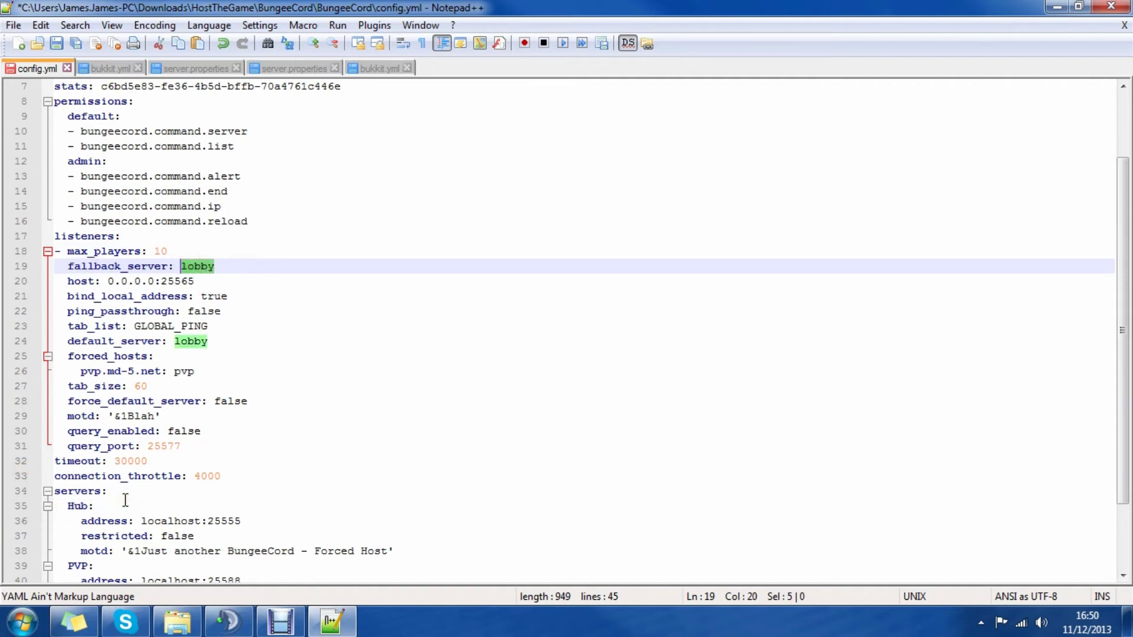
{"action": "type", "text": "Hub"}
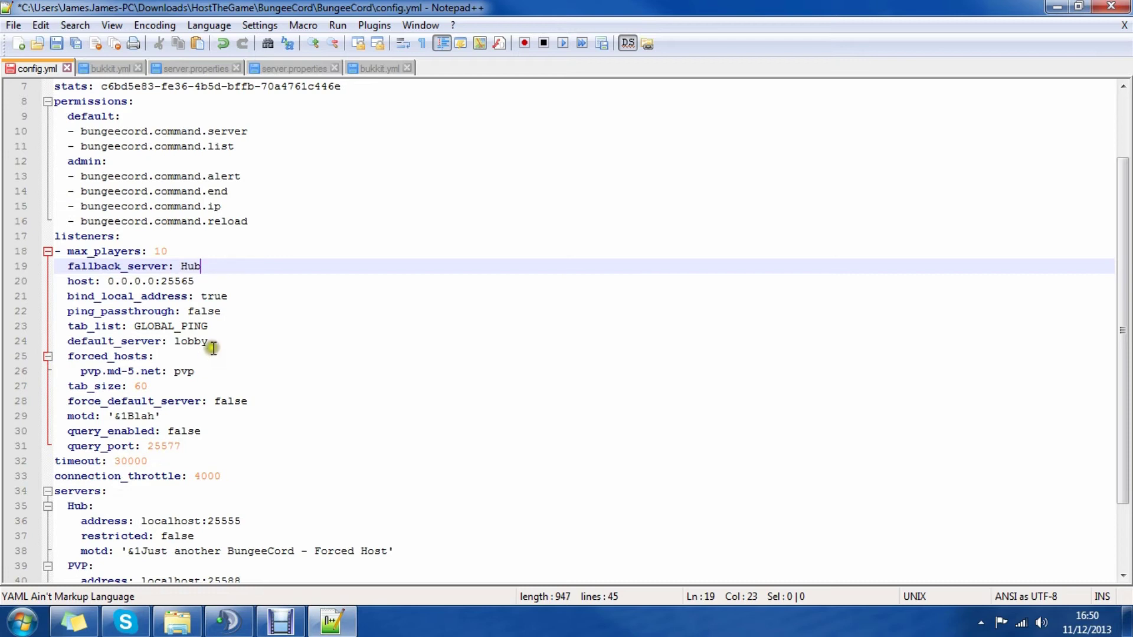
{"action": "left_click_drag", "start_coordinate": [209, 341], "coordinate": [190, 343]}
{"action": "key", "text": "BackSpace"}
{"action": "key", "text": "BackSpace"}
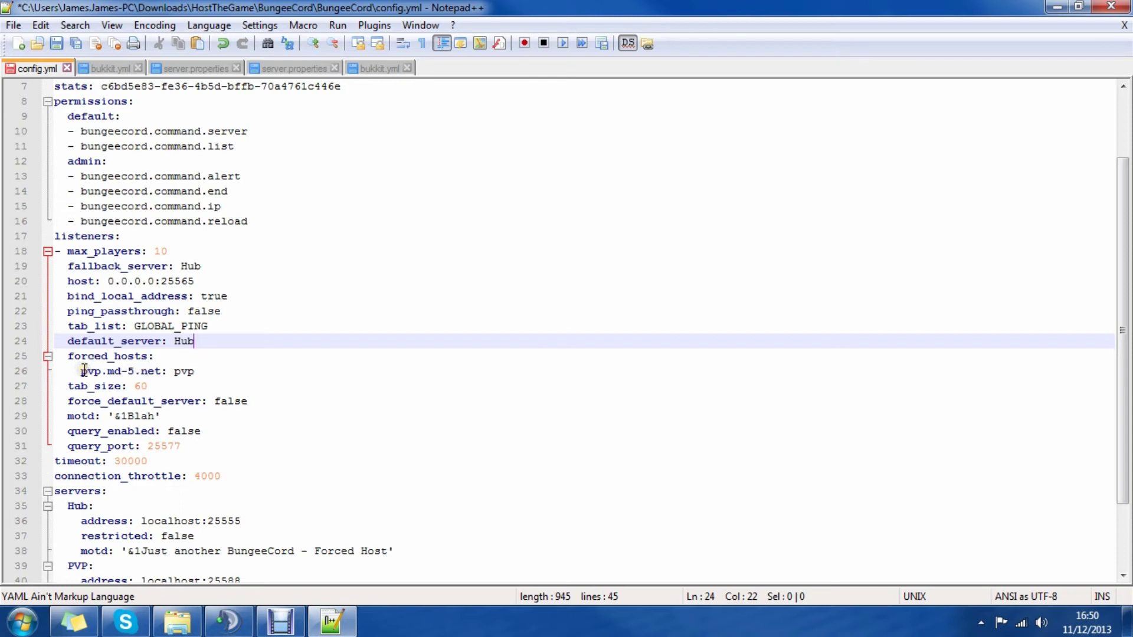
- Replace the pvp.md-5.net entry under forced_hosts with the Hub server's address, making the line localhost:25555: Hub
{"action": "left_click_drag", "start_coordinate": [242, 521], "coordinate": [142, 522]}
{"action": "right_click", "coordinate": [144, 521]}
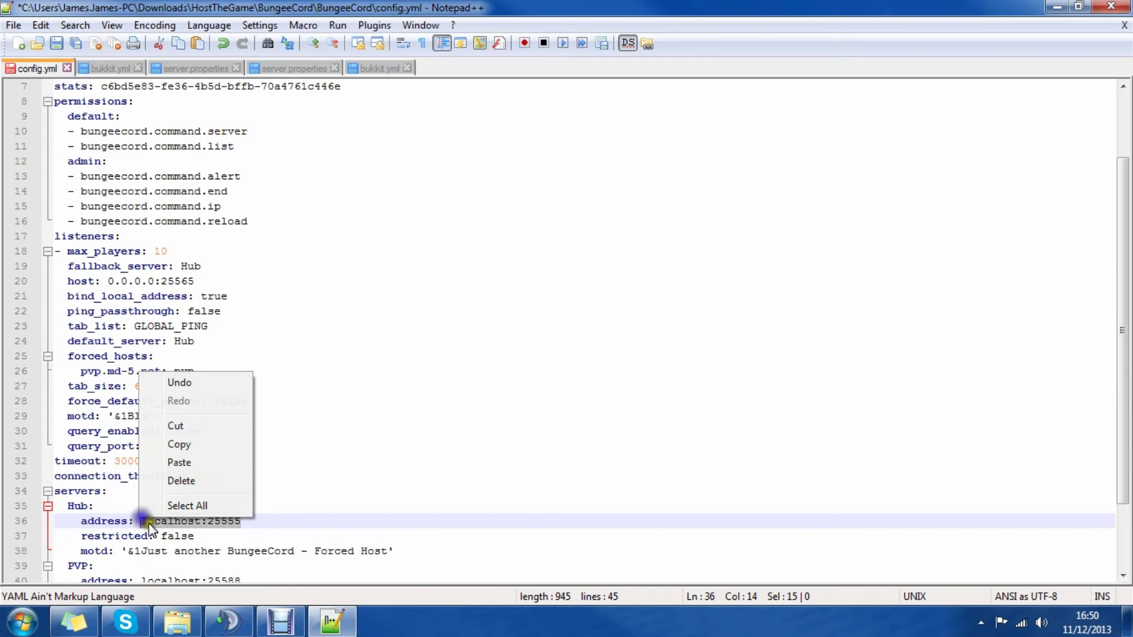
{"action": "left_click", "coordinate": [156, 446]}
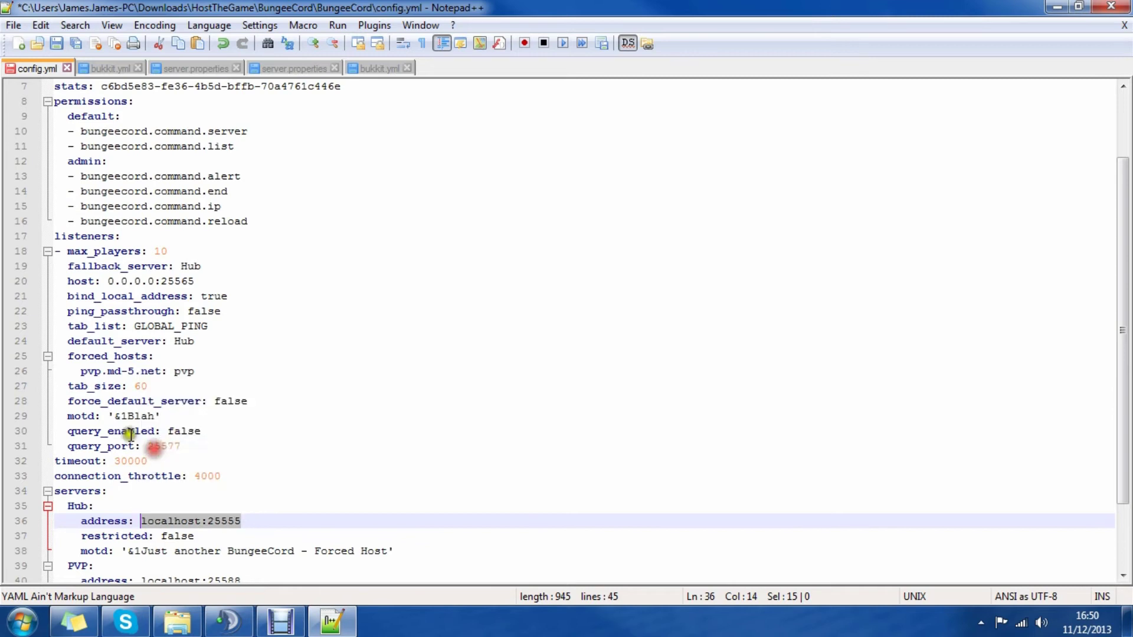
{"action": "left_click_drag", "start_coordinate": [83, 377], "coordinate": [160, 373]}
{"action": "left_click", "coordinate": [84, 373]}
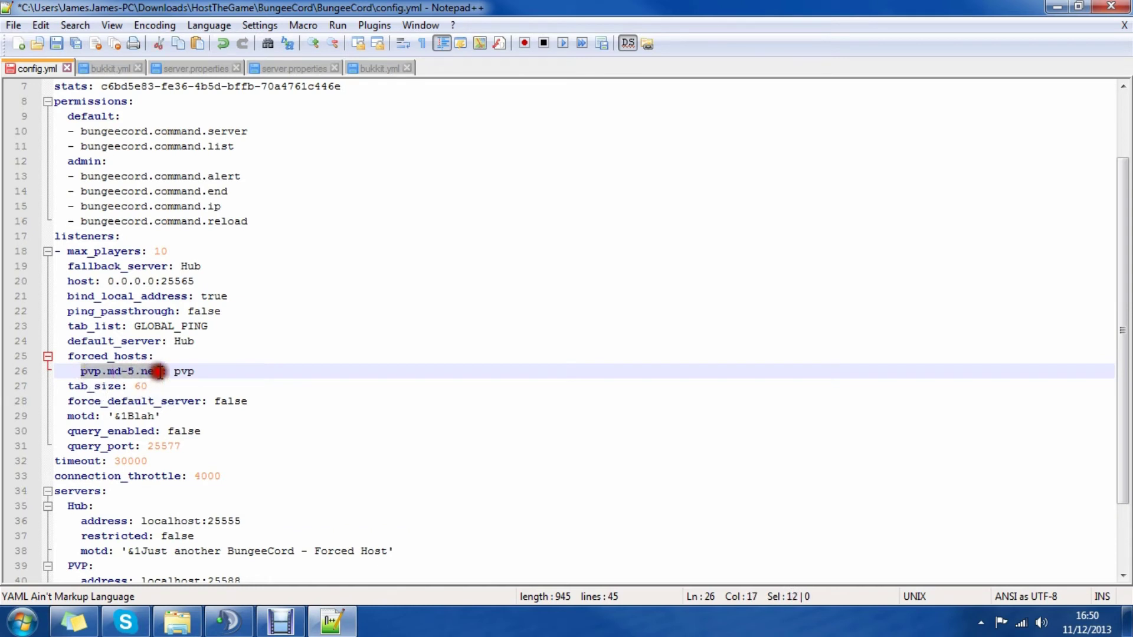
{"action": "key", "text": "ctrl+v"}
{"action": "left_click", "coordinate": [232, 371]}
{"action": "key", "text": "BackSpace"}
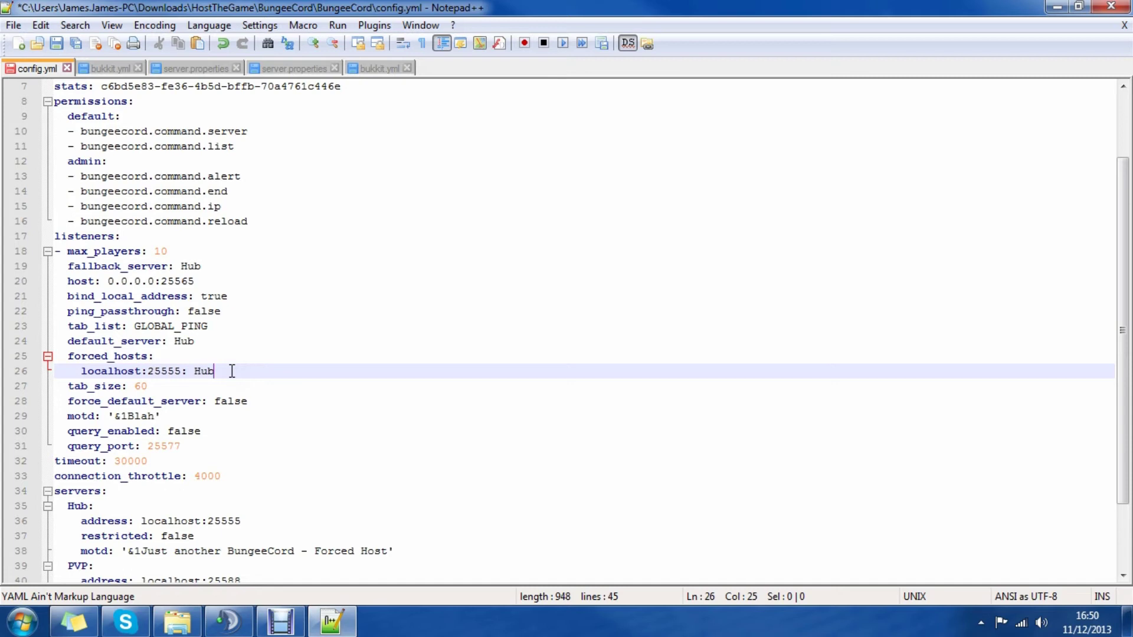
- Add a second forced_hosts line below the Hub entry reading localhost:25588: PVP
{"action": "key", "text": "Return"}
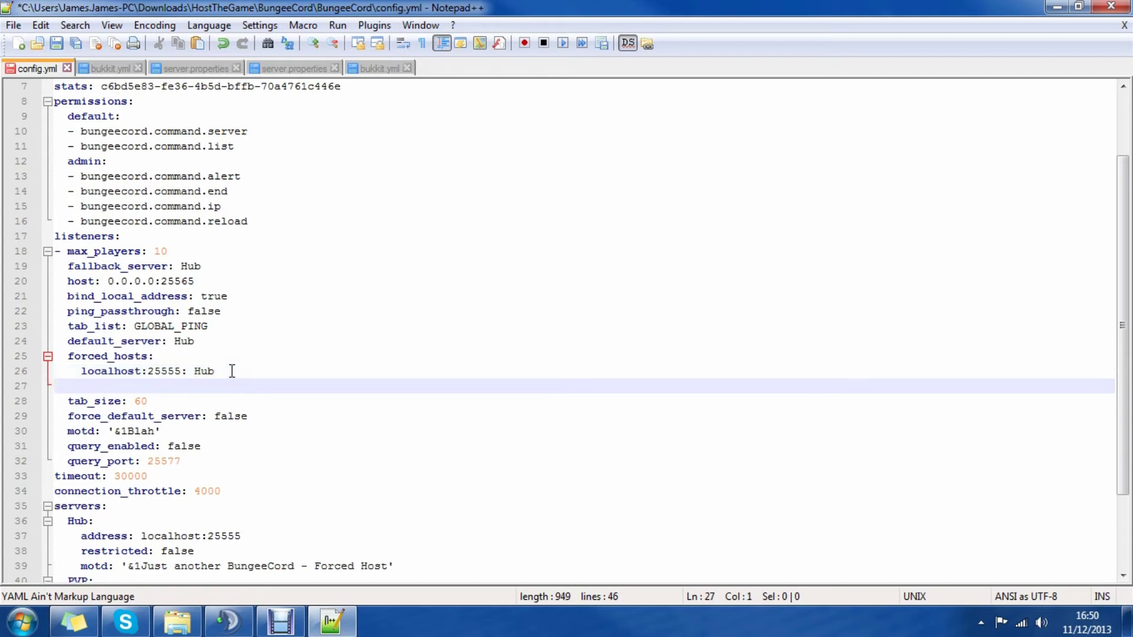
{"action": "type", "text": "localhost:25"}
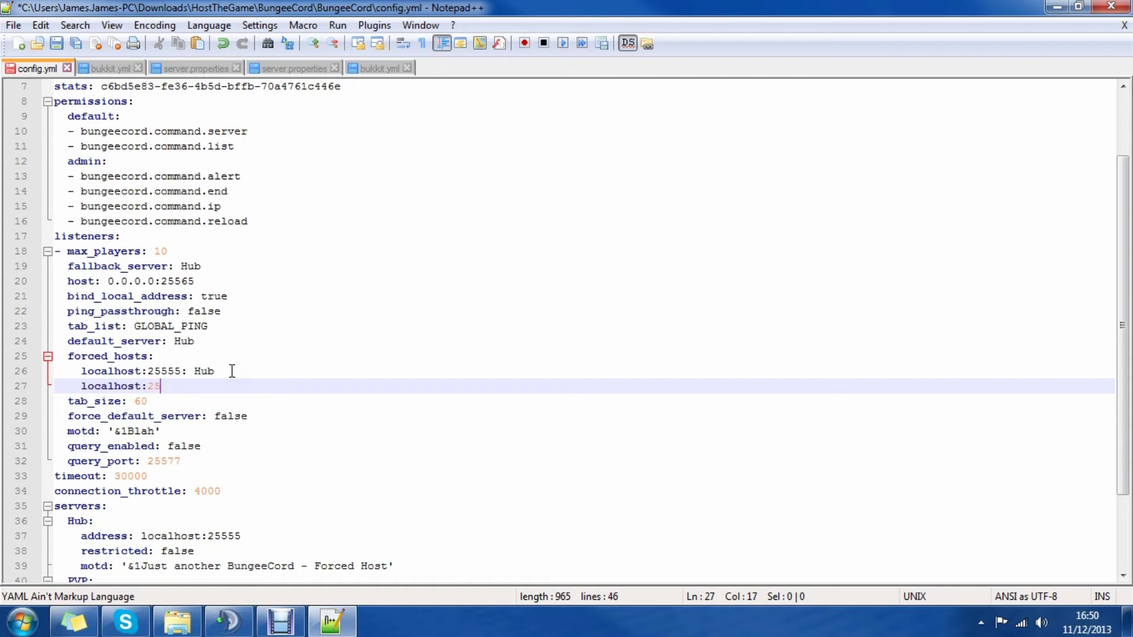
{"action": "type", "text": "588: PVP"}
- Save the BungeeCord config.yml and close the editor
{"action": "scroll", "coordinate": [230, 371], "scroll_direction": "down", "scroll_amount": 3}
{"action": "left_click", "coordinate": [58, 46]}
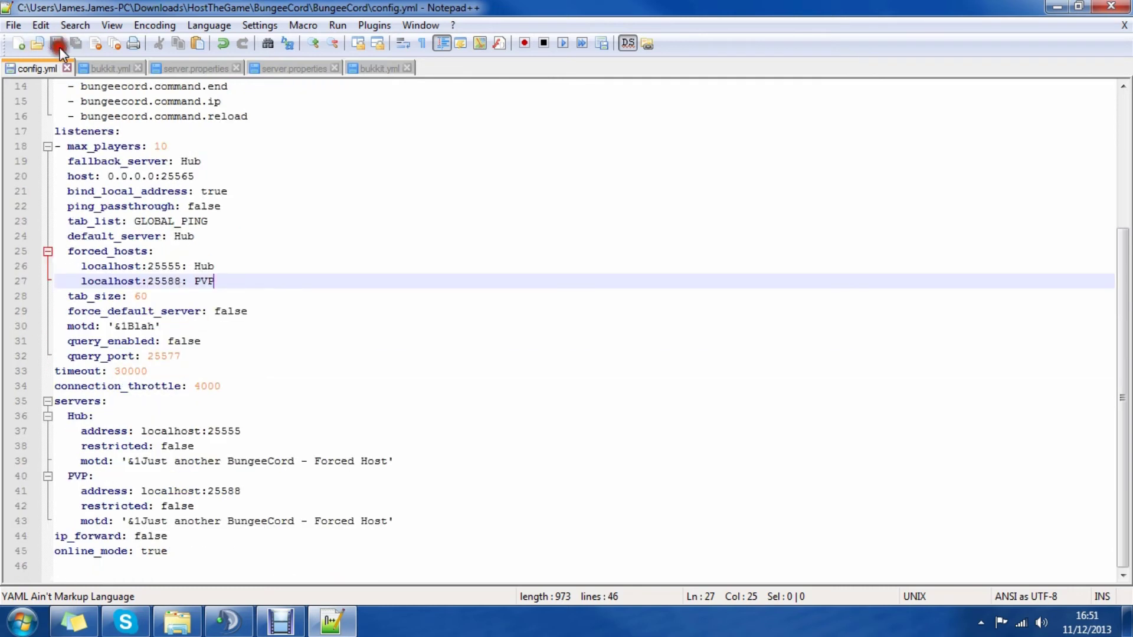
{"action": "left_click", "coordinate": [1111, 7]}
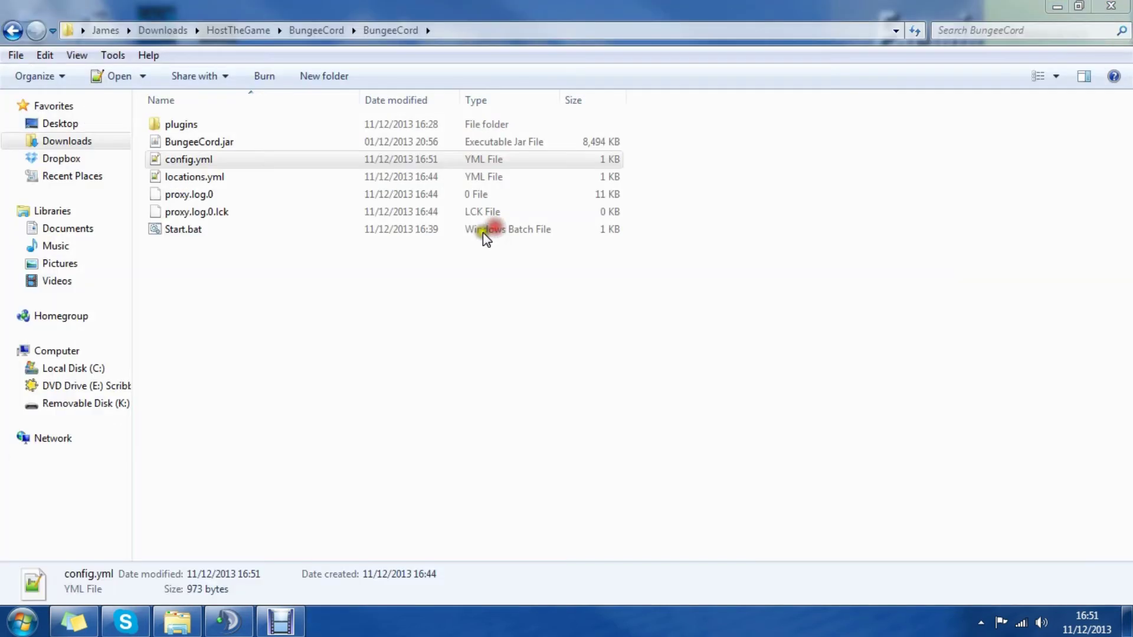
- Launch the proxy with Start.bat in the BungeeCord folder, allowing the unverified file to run
{"action": "double_click", "coordinate": [245, 229]}
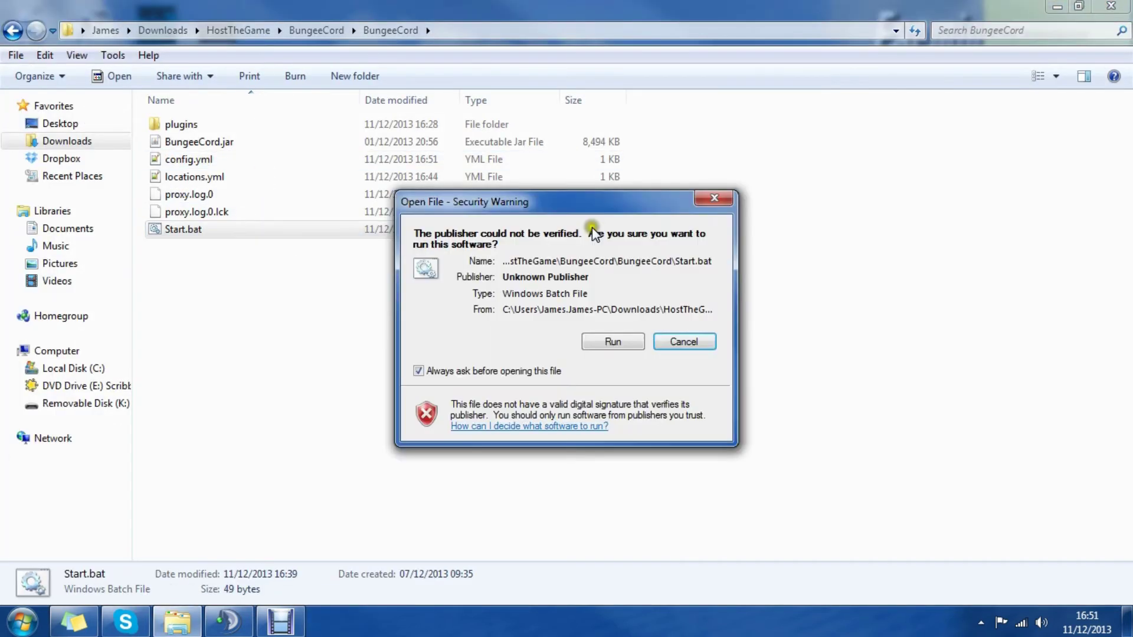
{"action": "left_click", "coordinate": [615, 342]}
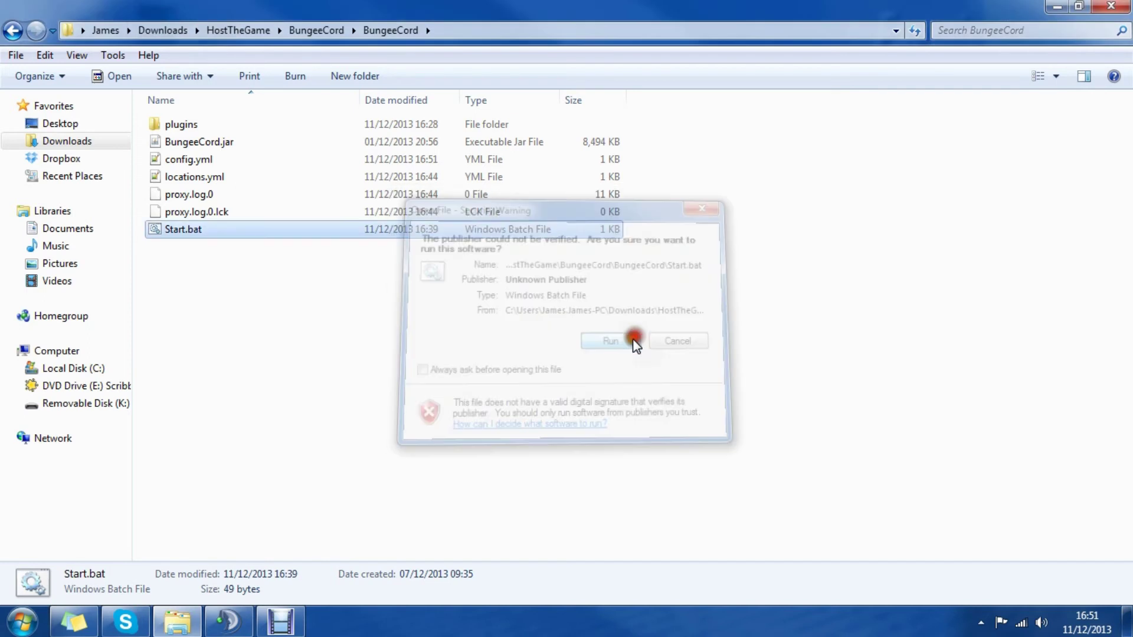
{"action": "left_click_drag", "start_coordinate": [327, 38], "coordinate": [1132, 124]}
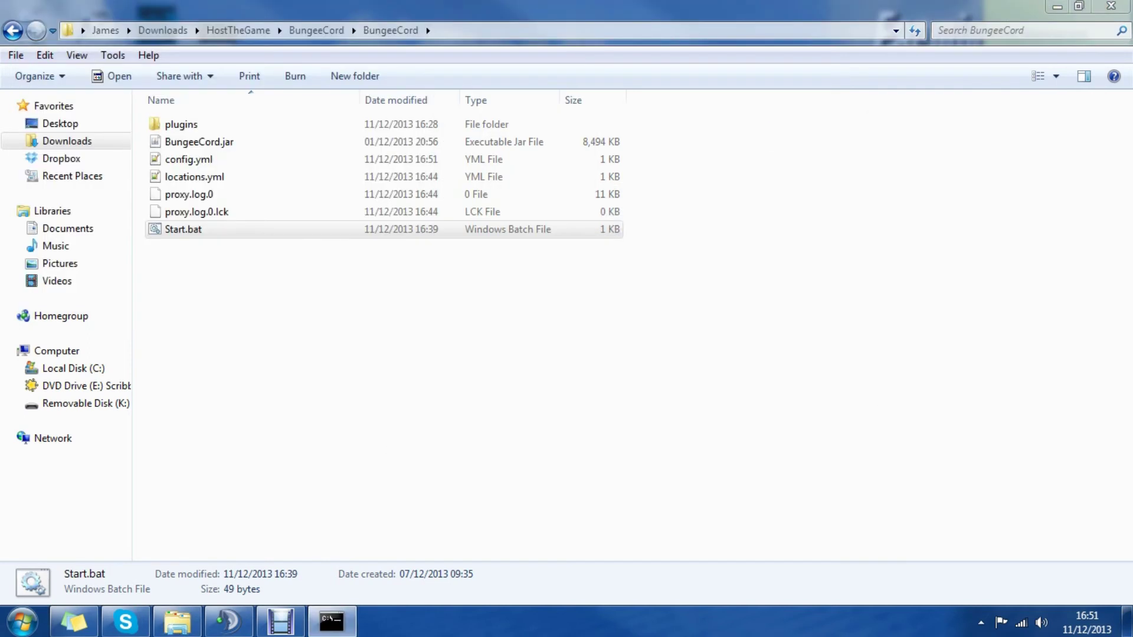
- Launch the Hub server with Start.bat in the Hub folder, allowing the unverified file to run, and move its console out of the way
{"action": "left_click", "coordinate": [316, 31]}
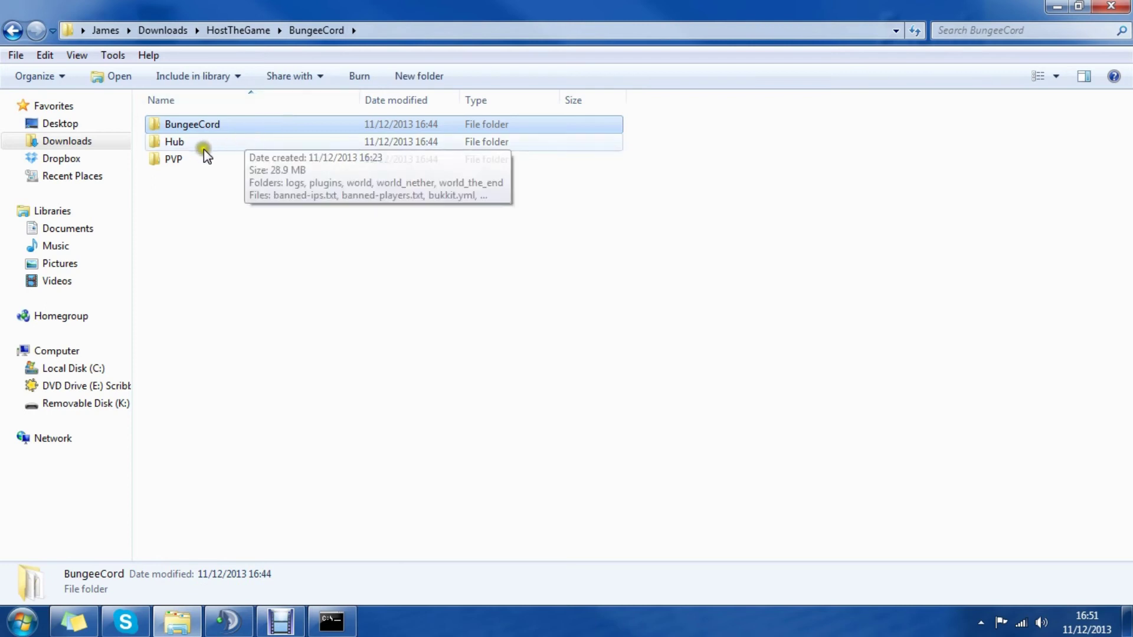
{"action": "left_click", "coordinate": [203, 148]}
{"action": "double_click", "coordinate": [203, 148]}
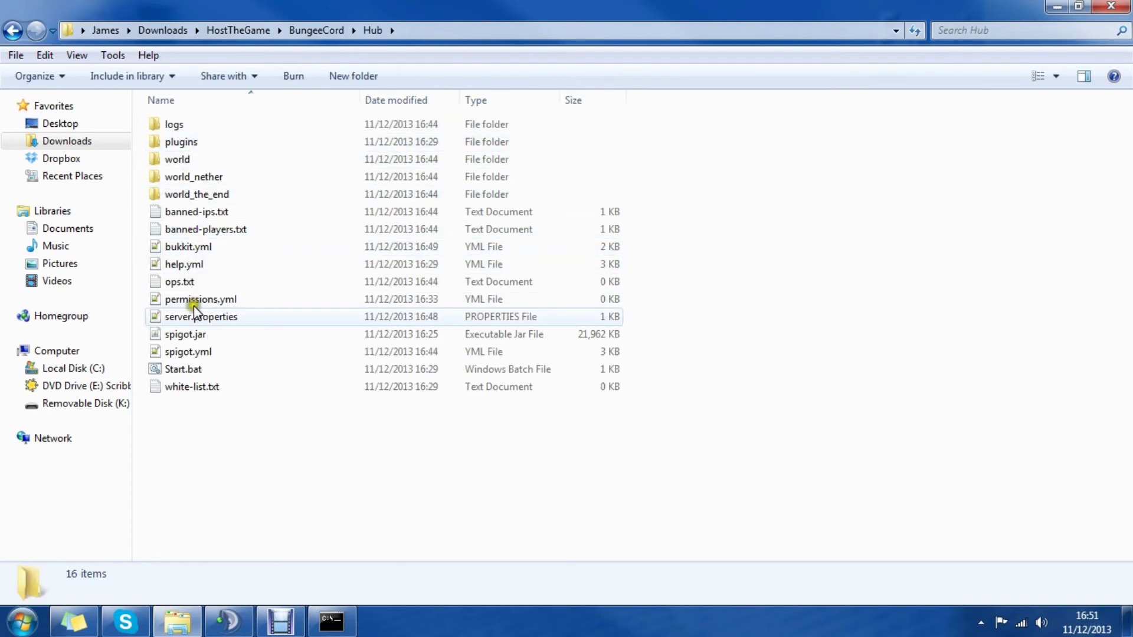
{"action": "left_click", "coordinate": [169, 370]}
{"action": "double_click", "coordinate": [169, 372]}
{"action": "left_click", "coordinate": [587, 338]}
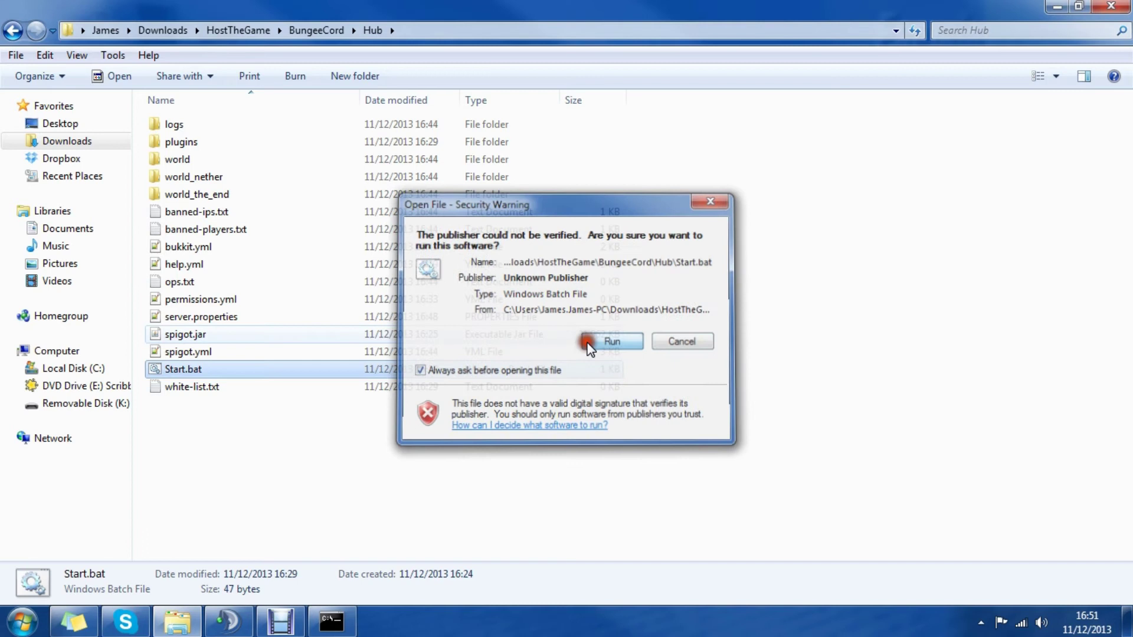
{"action": "left_click_drag", "start_coordinate": [451, 68], "coordinate": [1132, 69]}
- Launch the PVP server with Start.bat in the PVP folder, allowing the unverified file to run, and move its console aside
{"action": "left_click", "coordinate": [306, 27]}
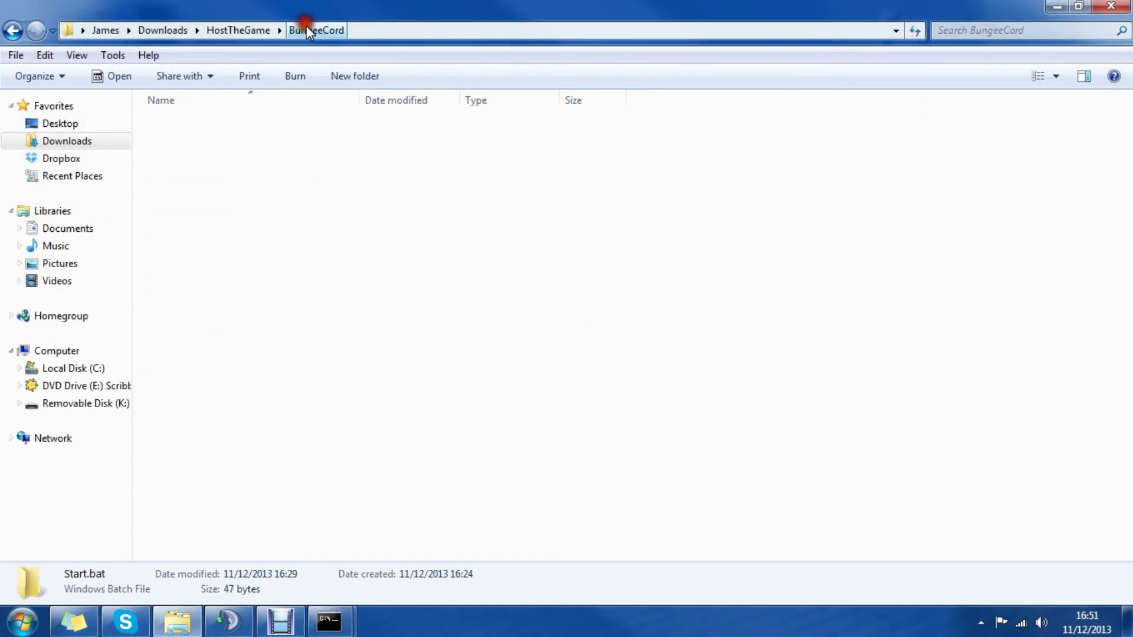
{"action": "double_click", "coordinate": [210, 158]}
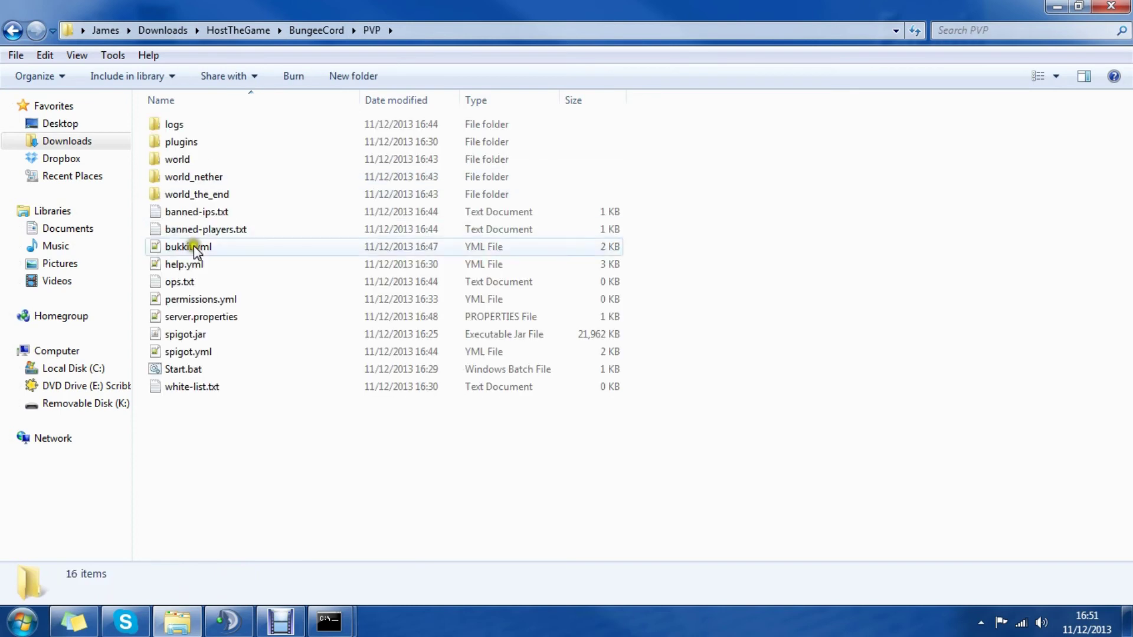
{"action": "left_click", "coordinate": [185, 371]}
{"action": "double_click", "coordinate": [185, 371]}
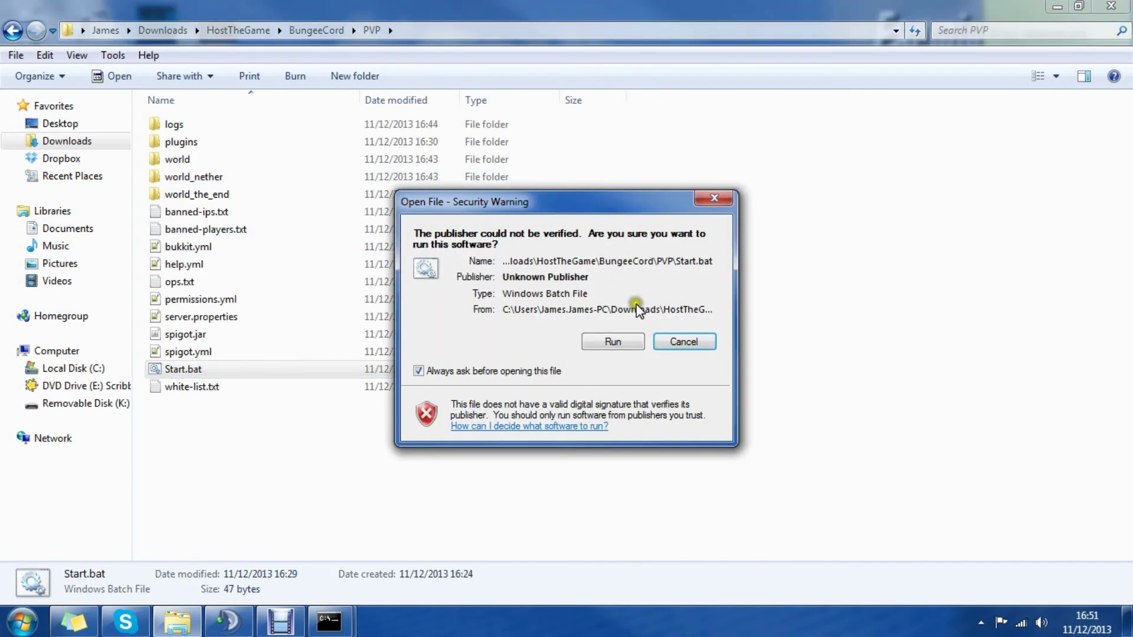
{"action": "left_click", "coordinate": [617, 339]}
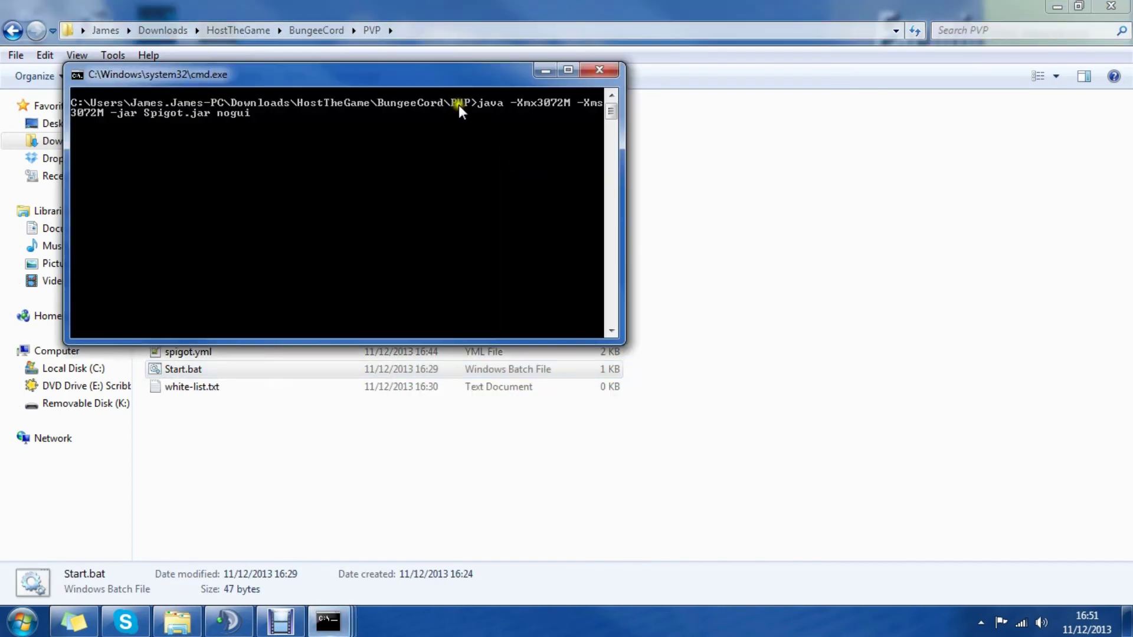
{"action": "left_click_drag", "start_coordinate": [449, 80], "coordinate": [1132, 90]}
{"action": "key", "text": "alt+Tab"}
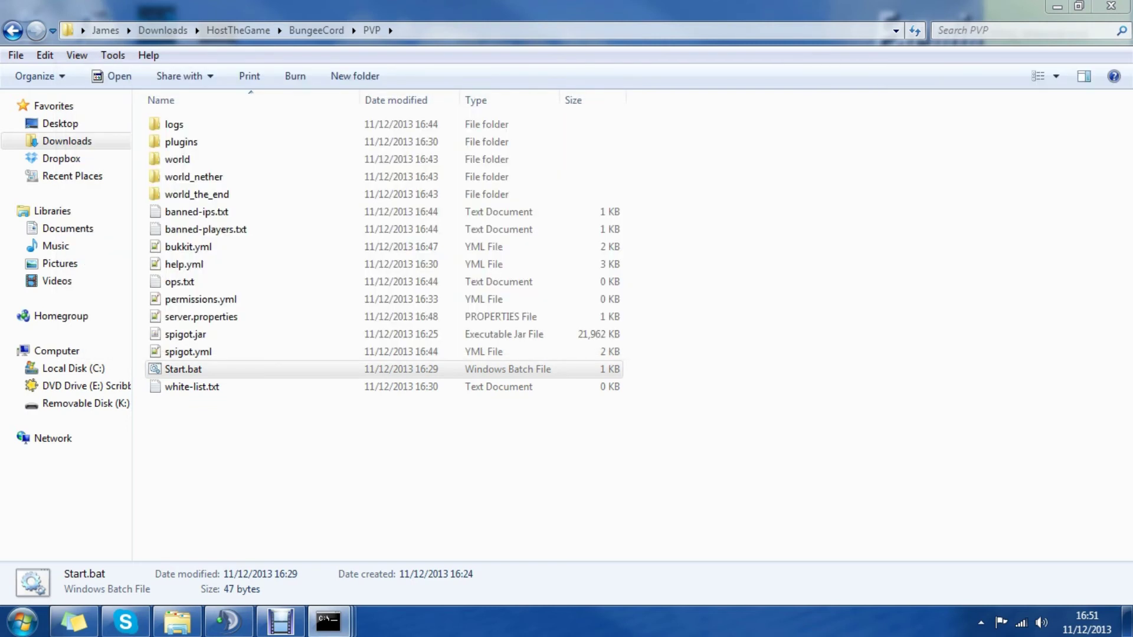
- Return to the inner BungeeCord proxy folder and close the file browser window
{"action": "left_click", "coordinate": [318, 30]}
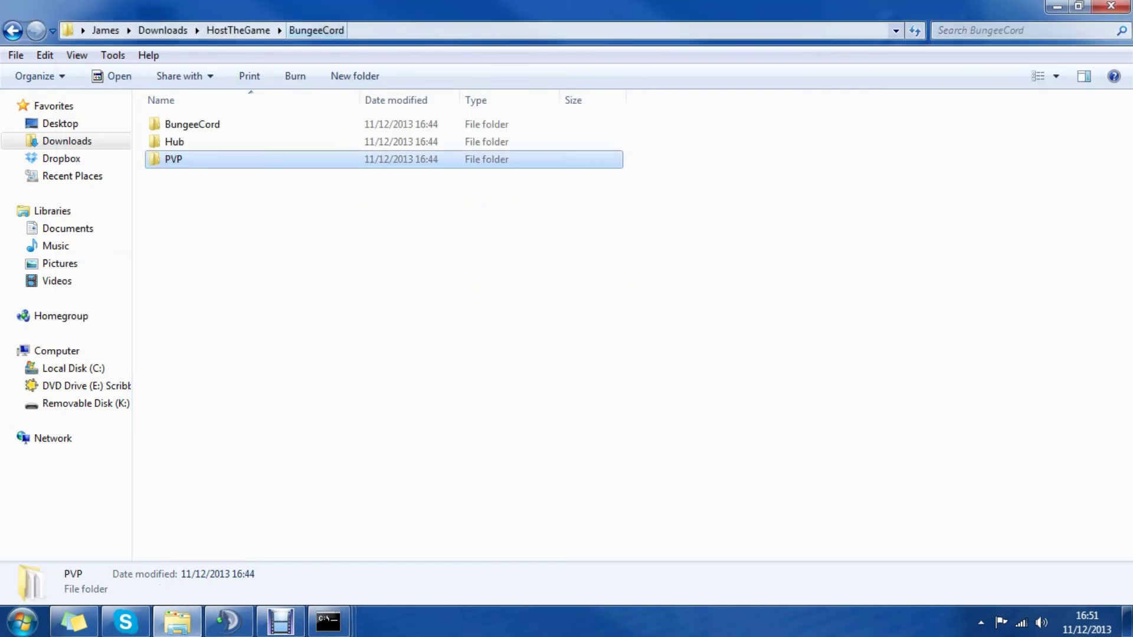
{"action": "double_click", "coordinate": [270, 117]}
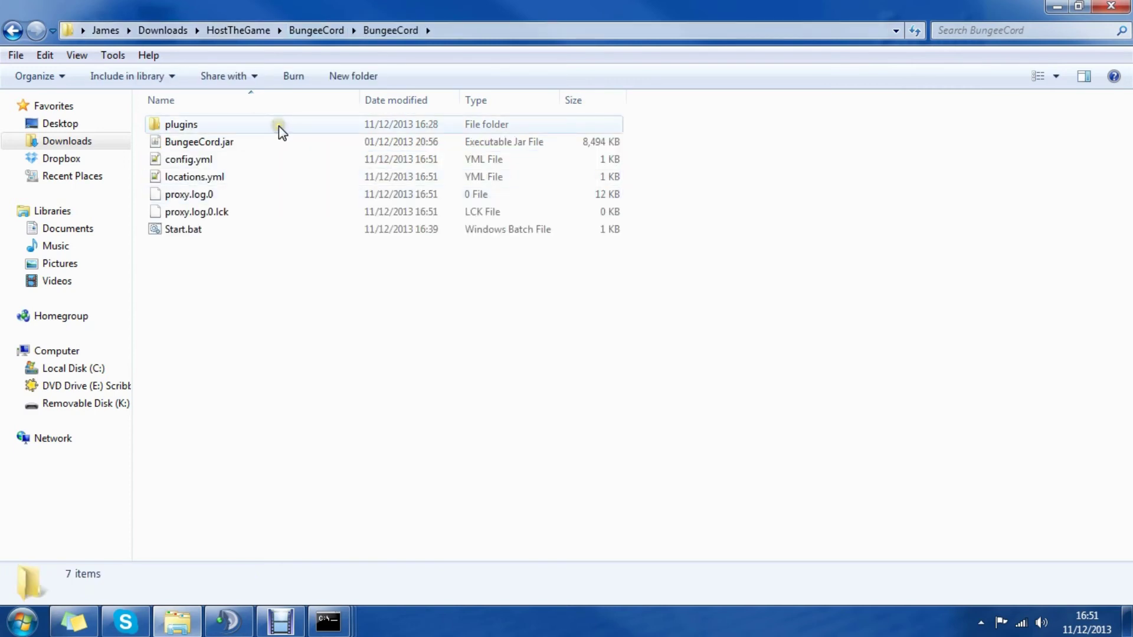
{"action": "left_click", "coordinate": [1112, 6]}
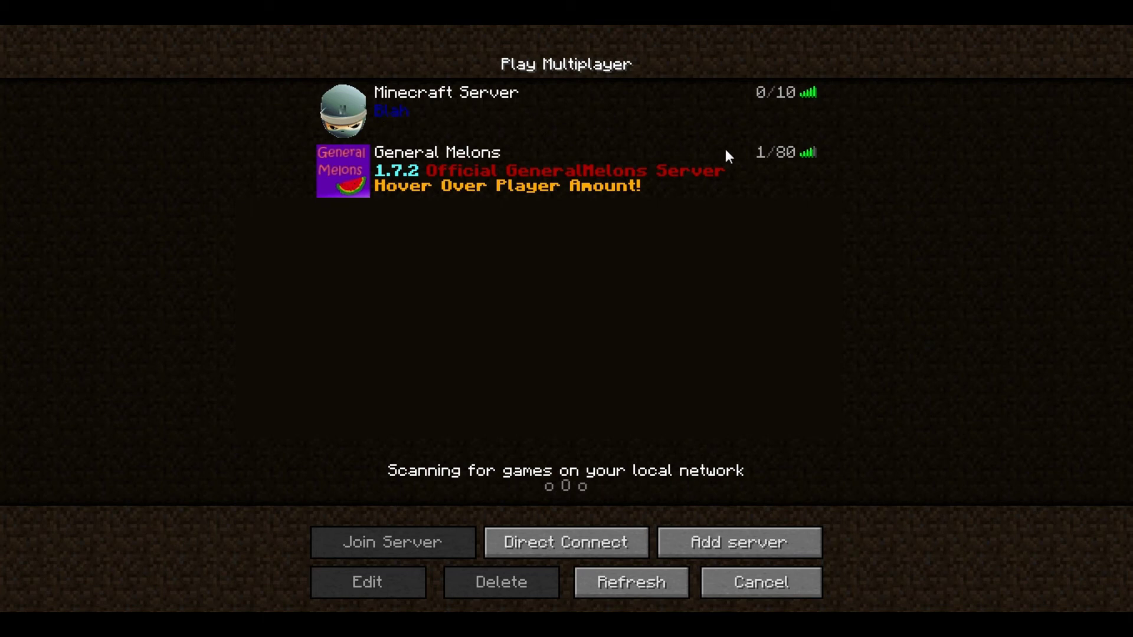
- Switch to Minecraft and join the entry named Minecraft Server from the multiplayer list
{"action": "mouse_move", "coordinate": [763, 152]}
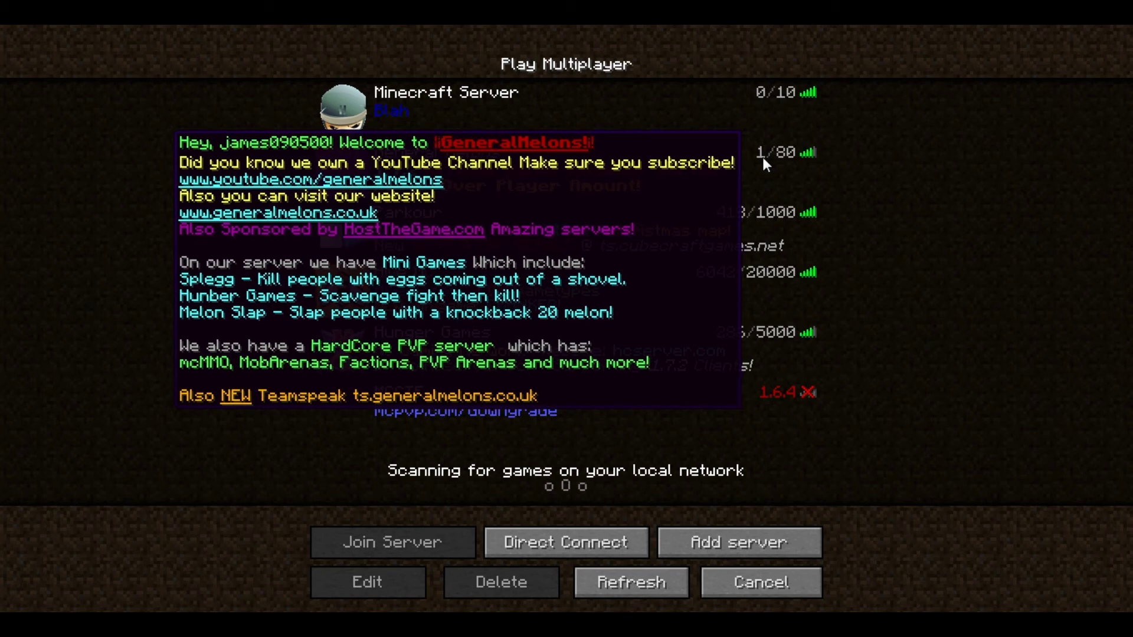
{"action": "left_click", "coordinate": [762, 129]}
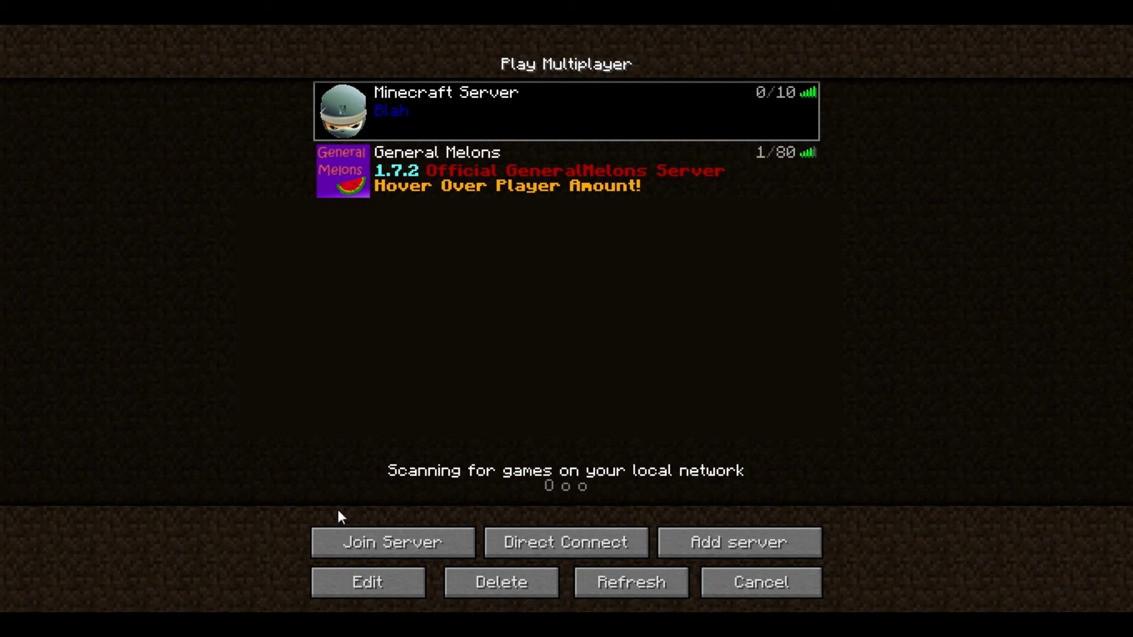
{"action": "left_click", "coordinate": [349, 538]}
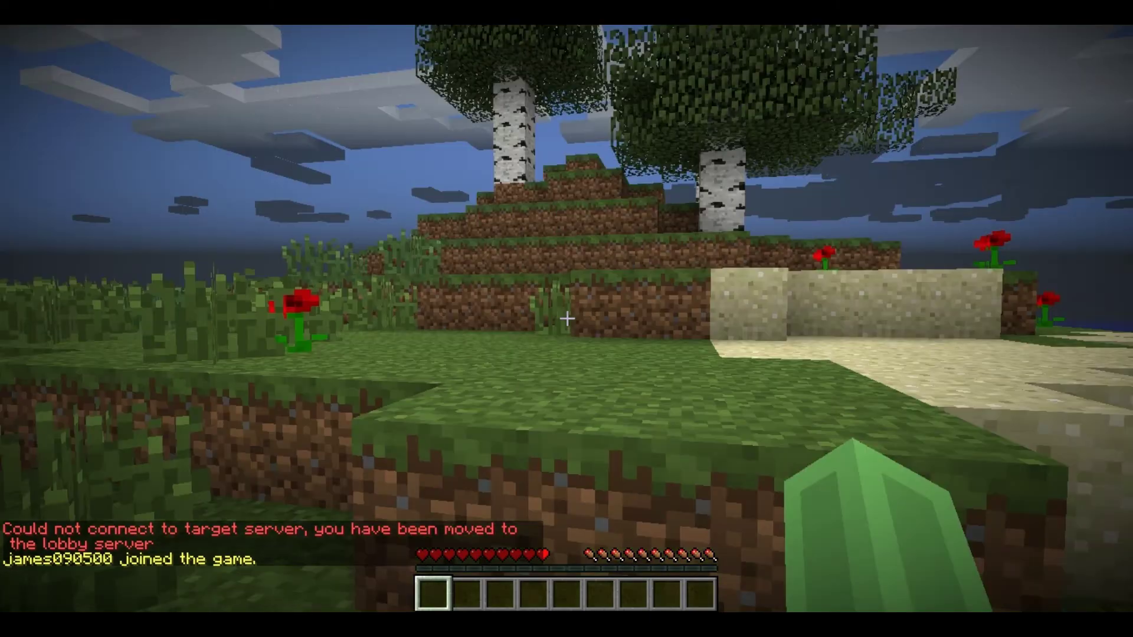
- Run /server in the chat to list the servers available through the proxy
{"action": "key", "text": "Tab"}
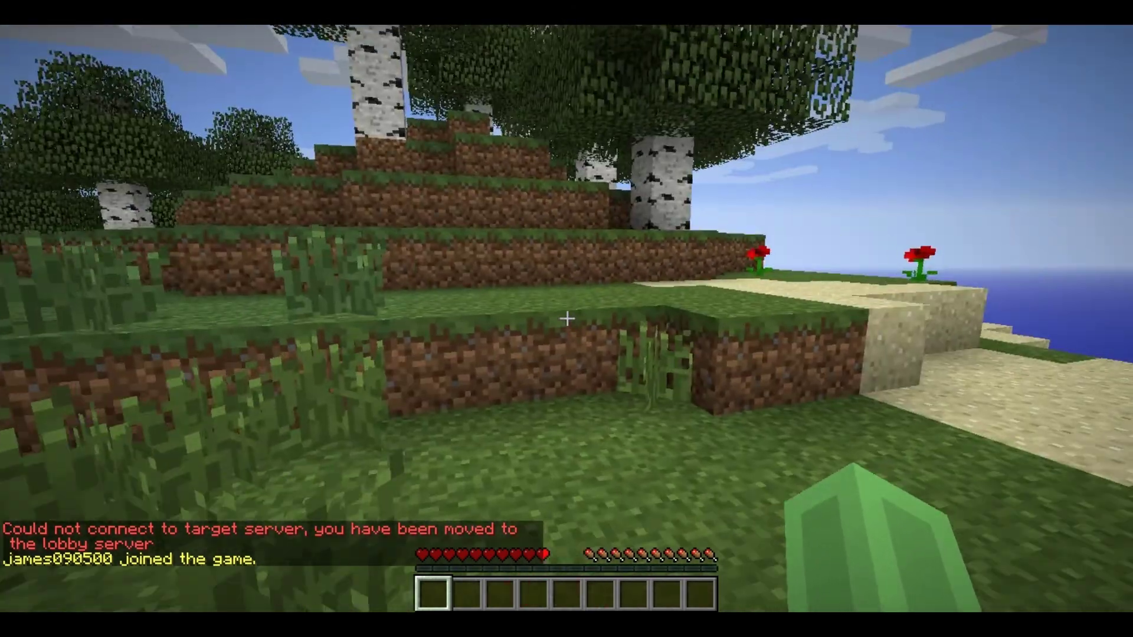
{"action": "key", "text": "Tab"}
{"action": "type", "text": "/serv"}
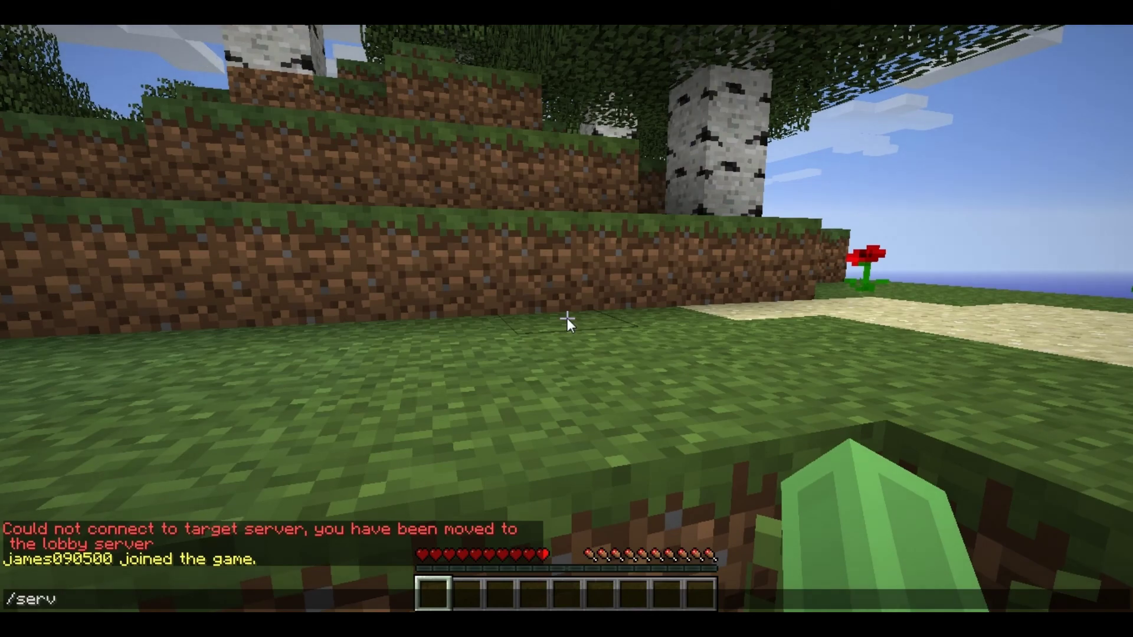
{"action": "type", "text": "er"}
{"action": "key", "text": "Return"}
{"action": "key", "text": "Tab"}
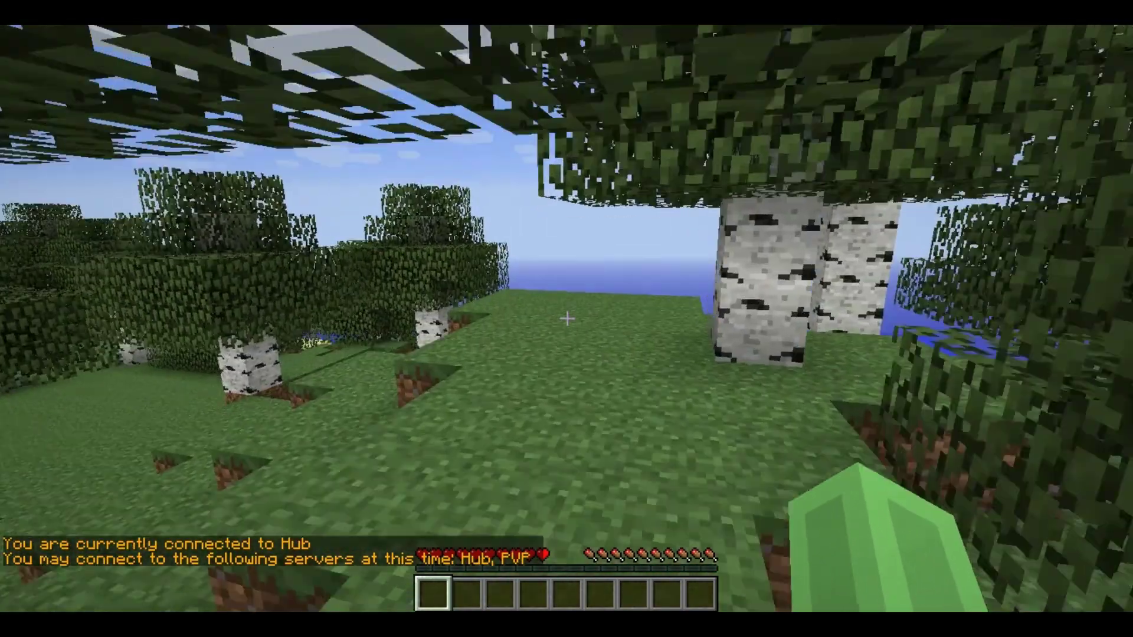
- Try to switch to the PVP server with the chat command /server pvp
{"action": "key", "text": "w"}
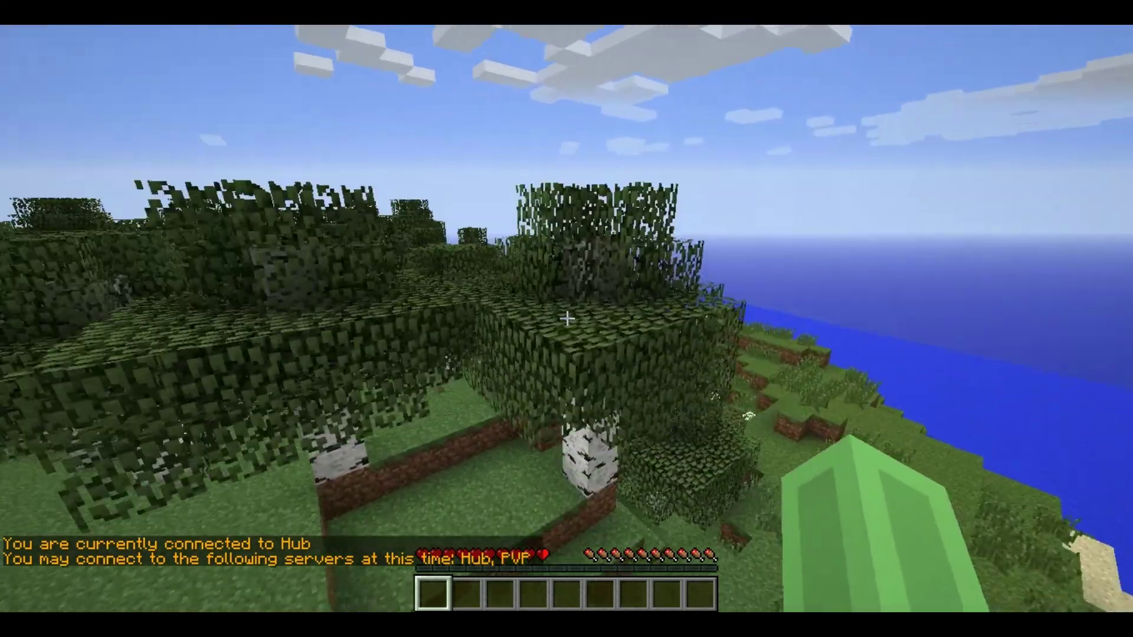
{"action": "type", "text": "t"}
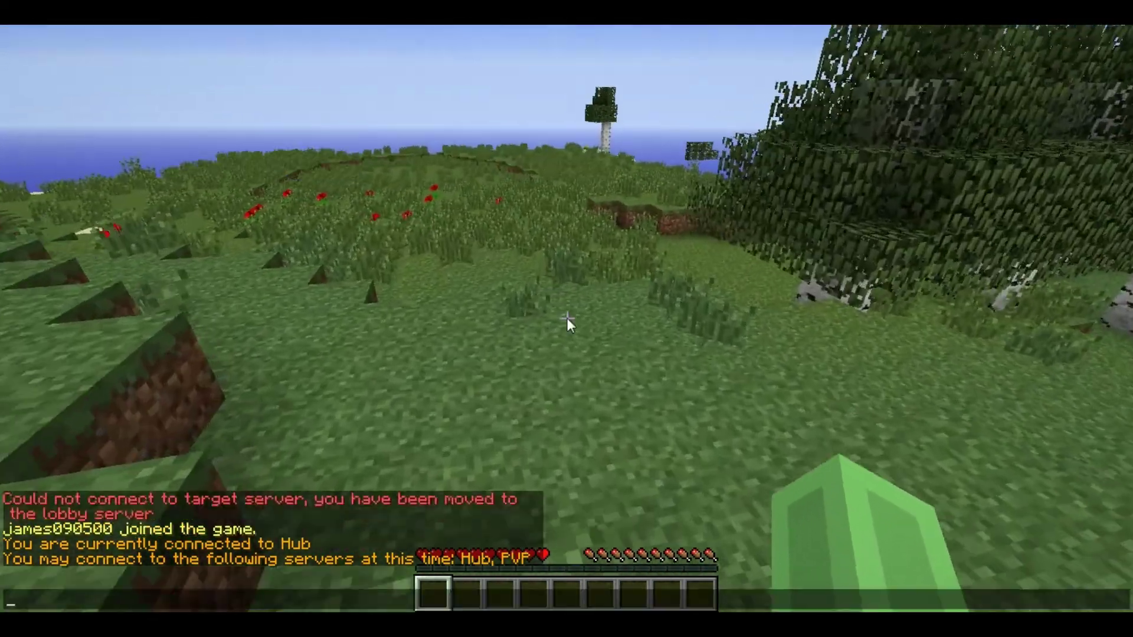
{"action": "type", "text": "/server"}
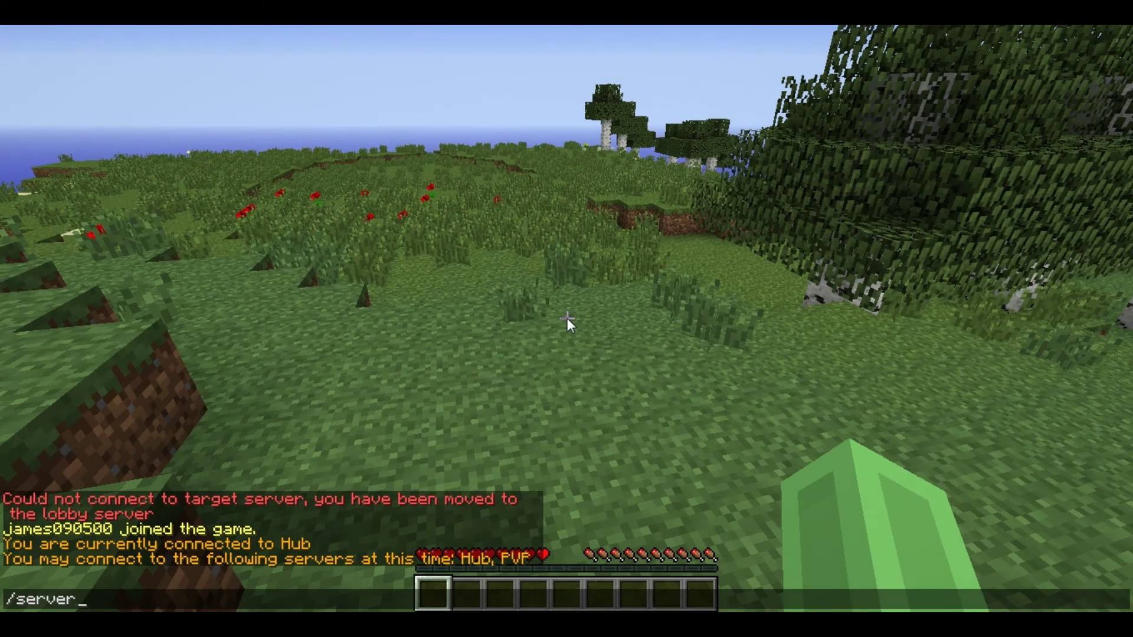
{"action": "type", "text": " pvp"}
{"action": "key", "text": "Return"}
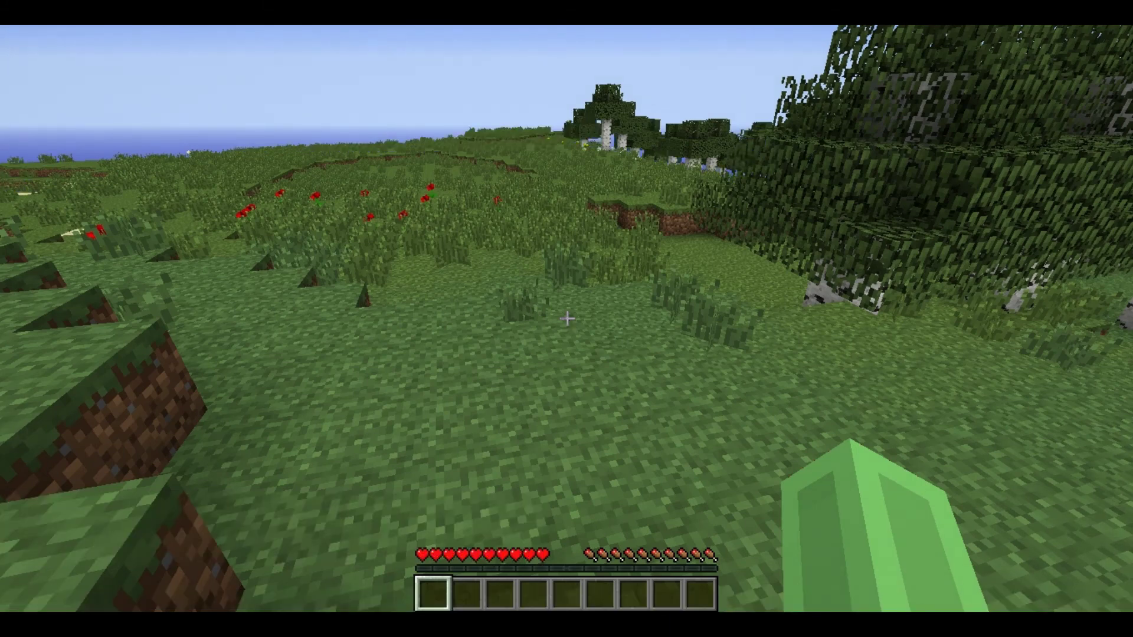
{"action": "key", "text": "w"}
{"action": "key", "text": "space"}
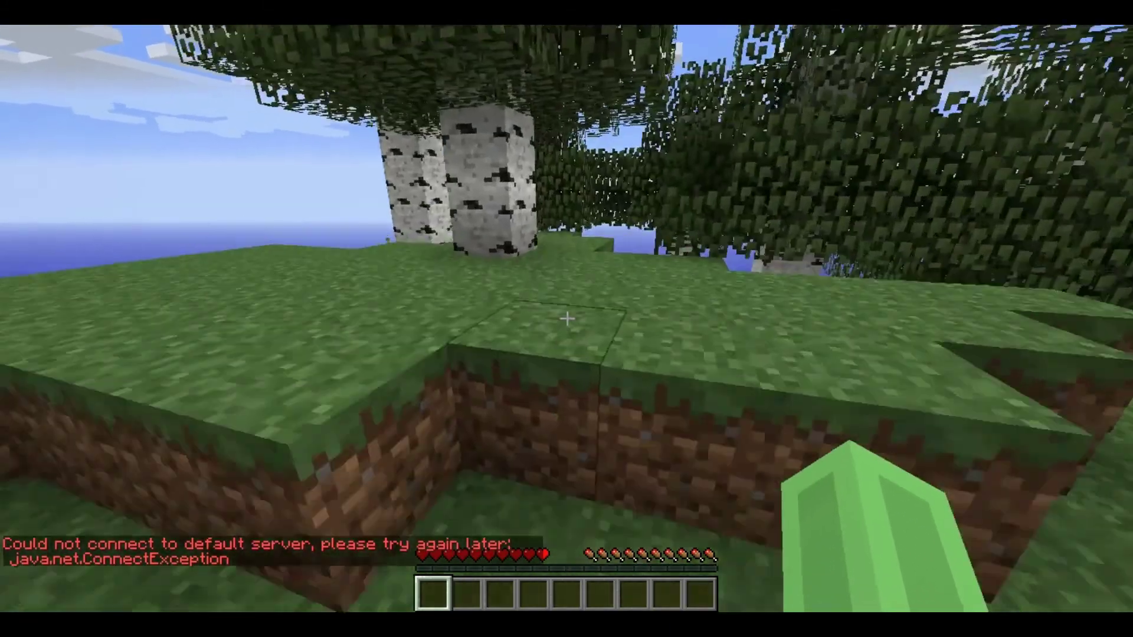
{"action": "key", "text": "Escape"}
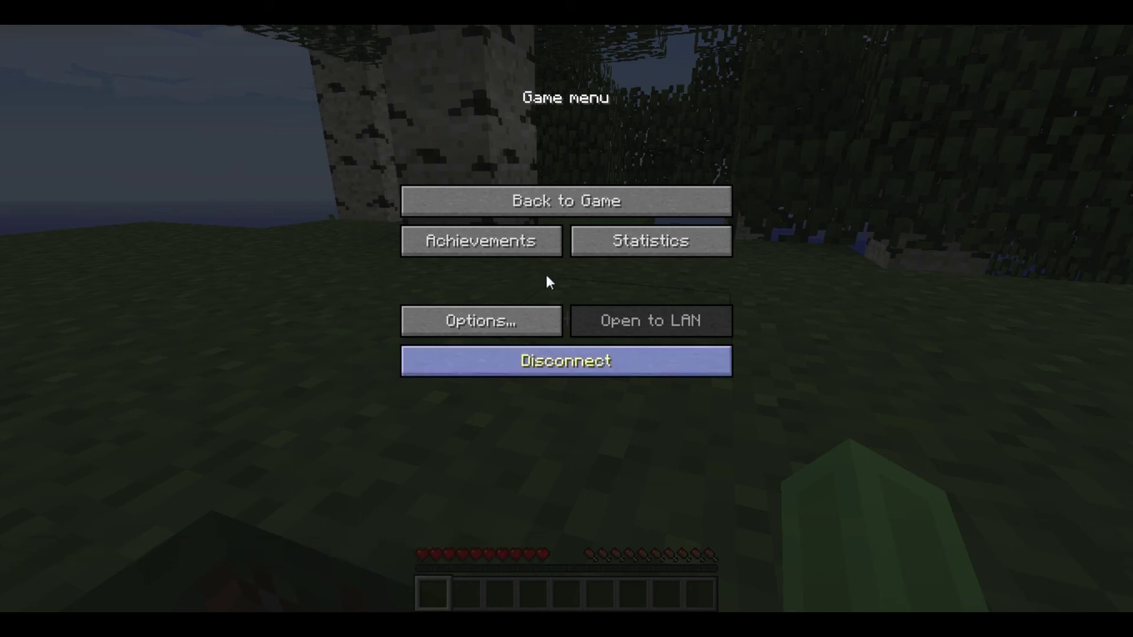
{"action": "left_click", "coordinate": [604, 207]}
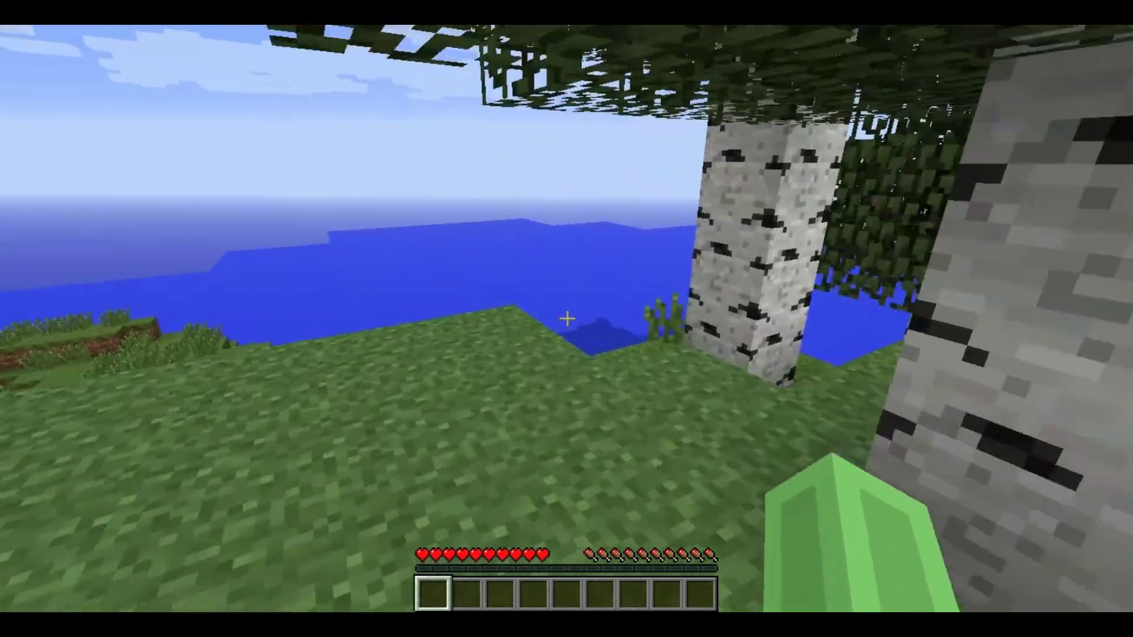
{"action": "key", "text": "Tab"}
{"action": "key", "text": "w"}
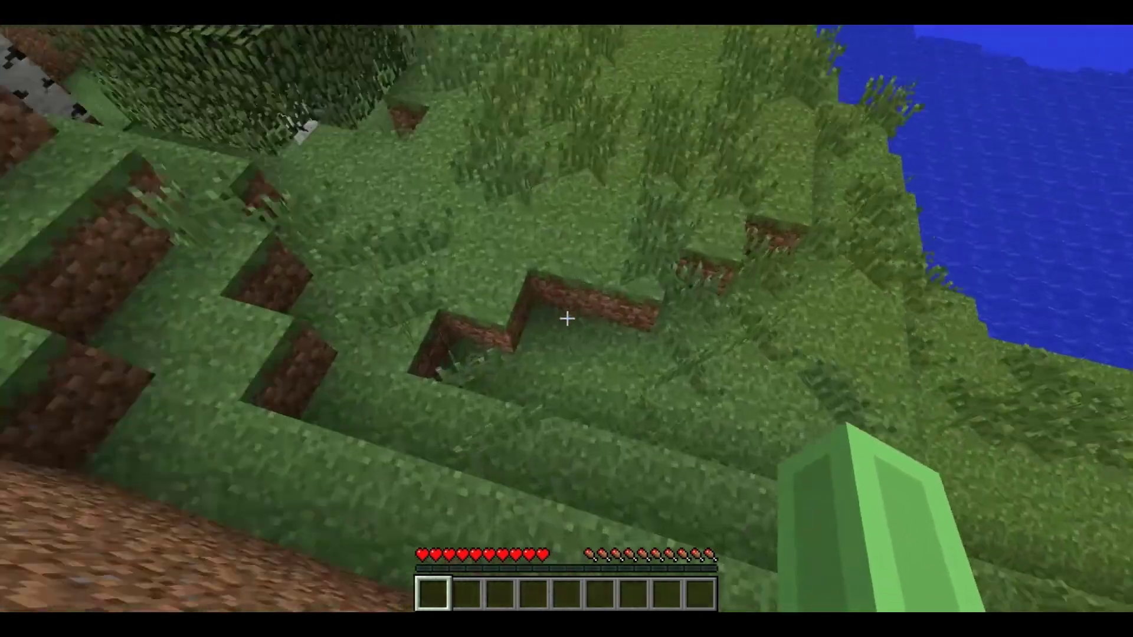
{"action": "key", "text": "w"}
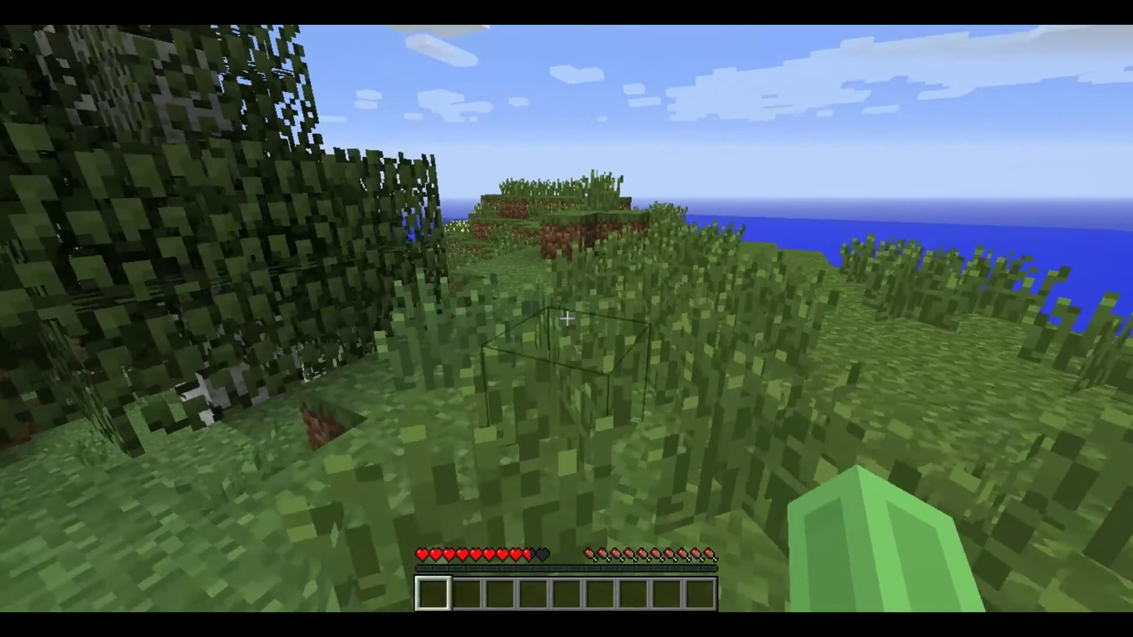
{"action": "key", "text": "w"}
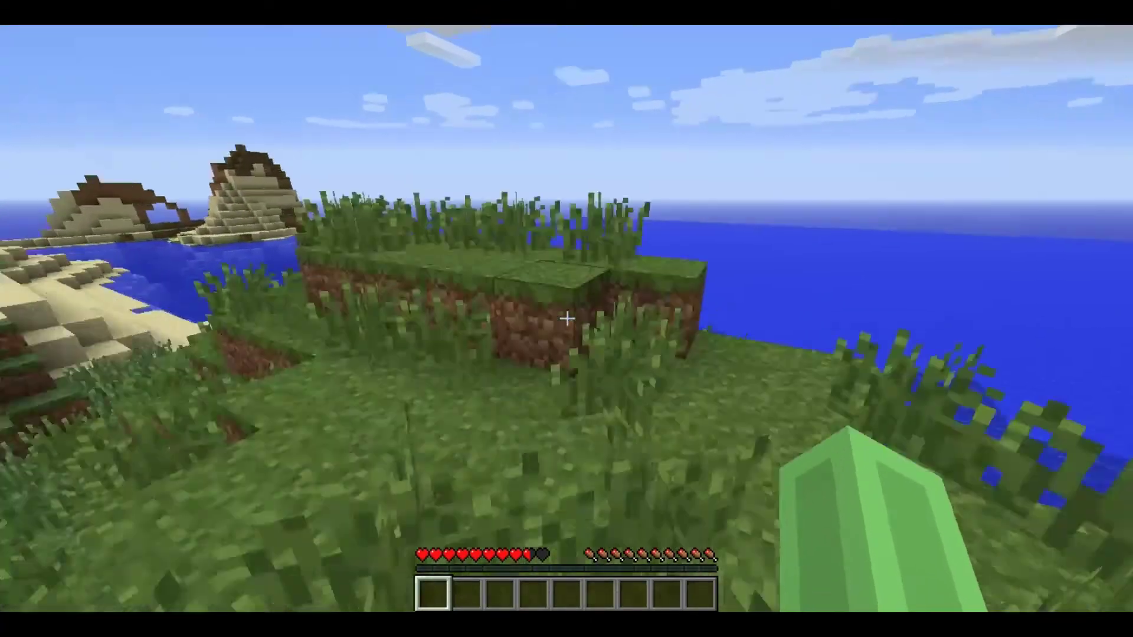
{"action": "key", "text": "w"}
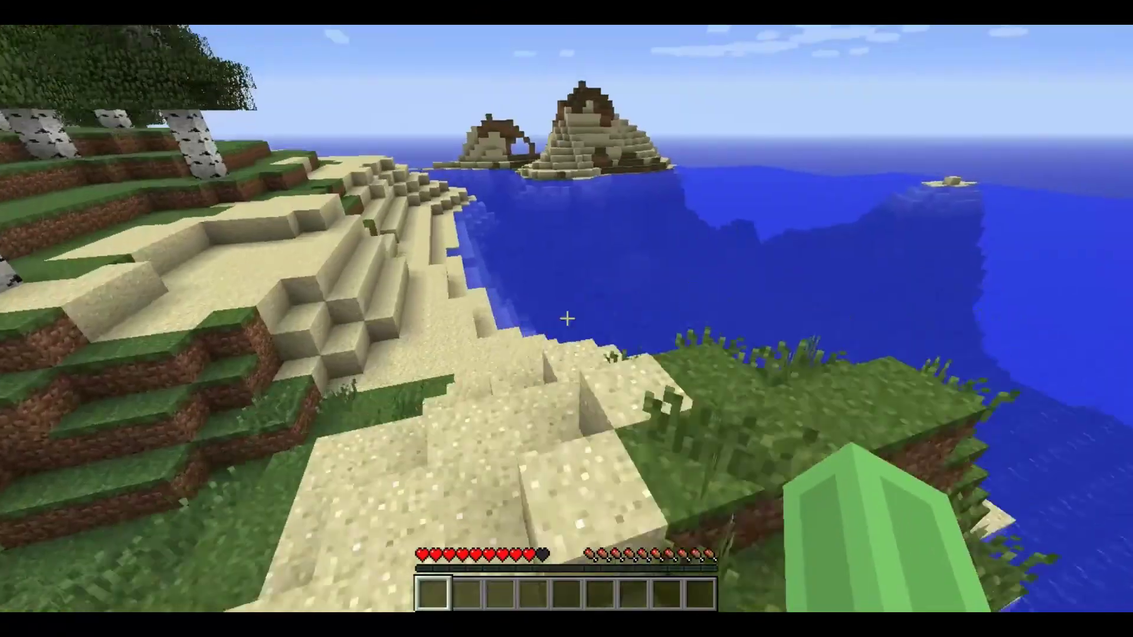
{"action": "key", "text": "w"}
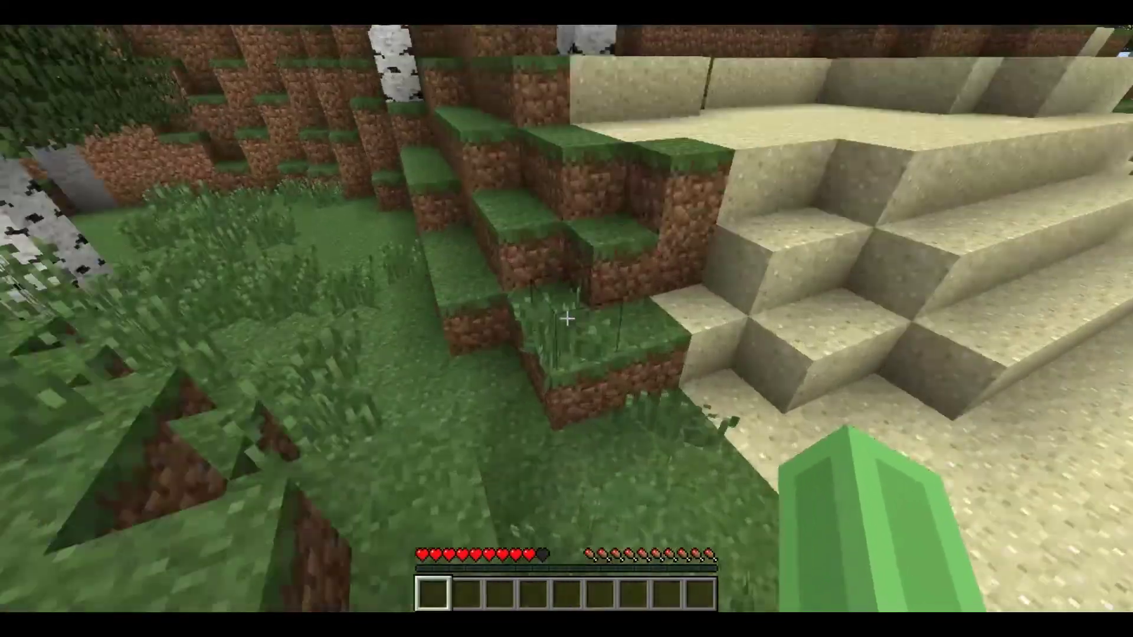
- Leave the closed session for the multiplayer list and join the General Melons server
{"action": "key", "text": "Escape"}
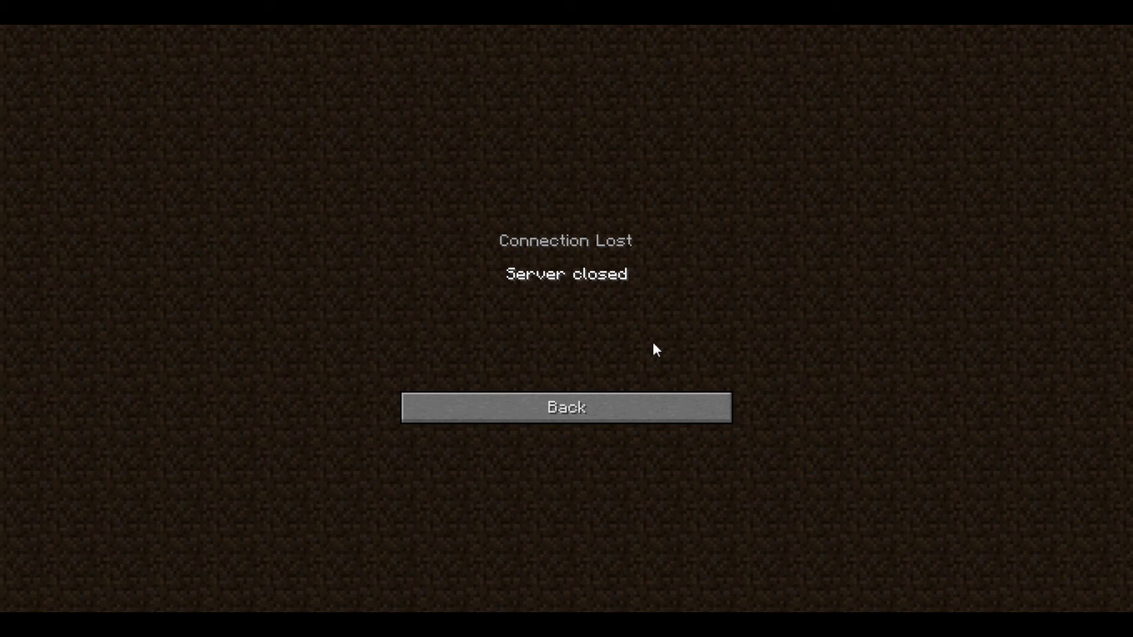
{"action": "left_click", "coordinate": [594, 409]}
{"action": "mouse_move", "coordinate": [765, 154]}
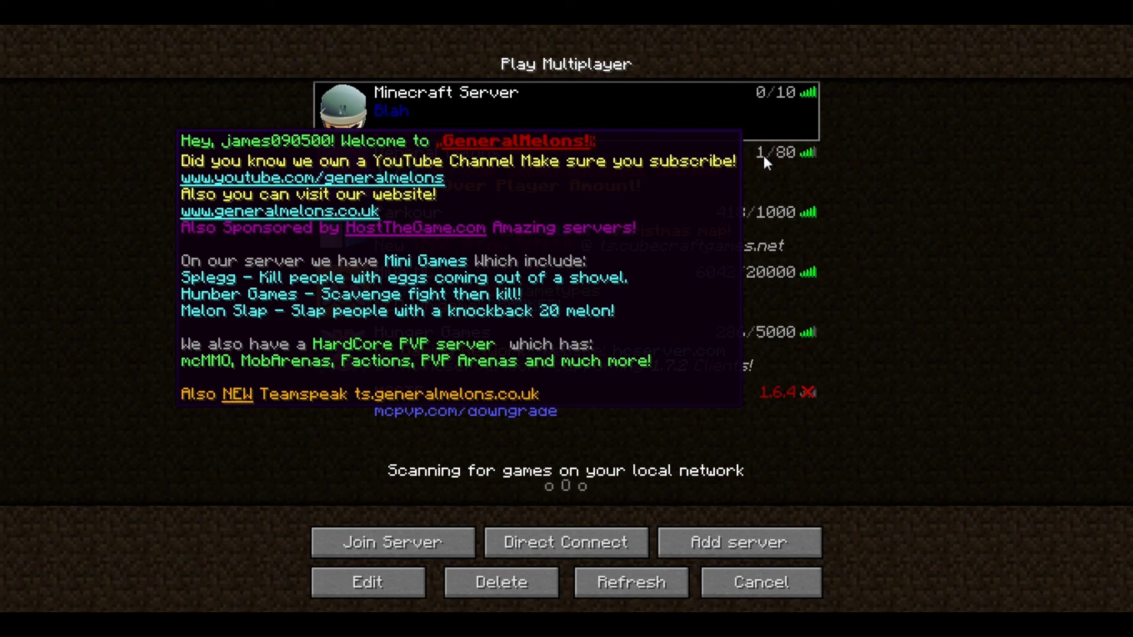
{"action": "left_click", "coordinate": [764, 155]}
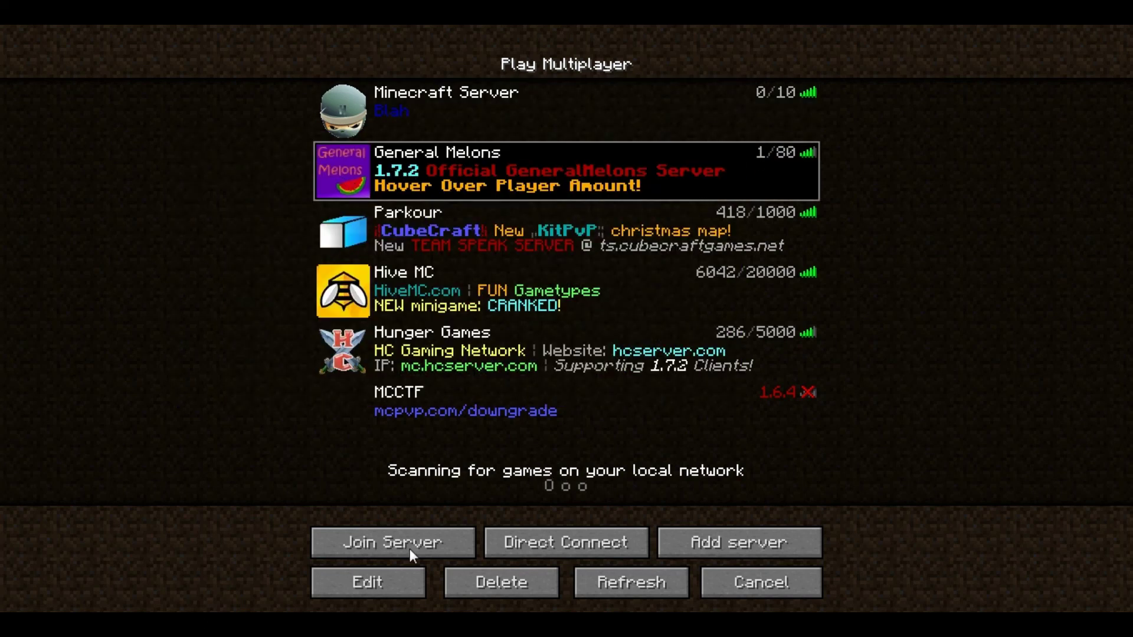
{"action": "left_click", "coordinate": [384, 575]}
{"action": "left_click", "coordinate": [534, 367]}
{"action": "left_click", "coordinate": [367, 531]}
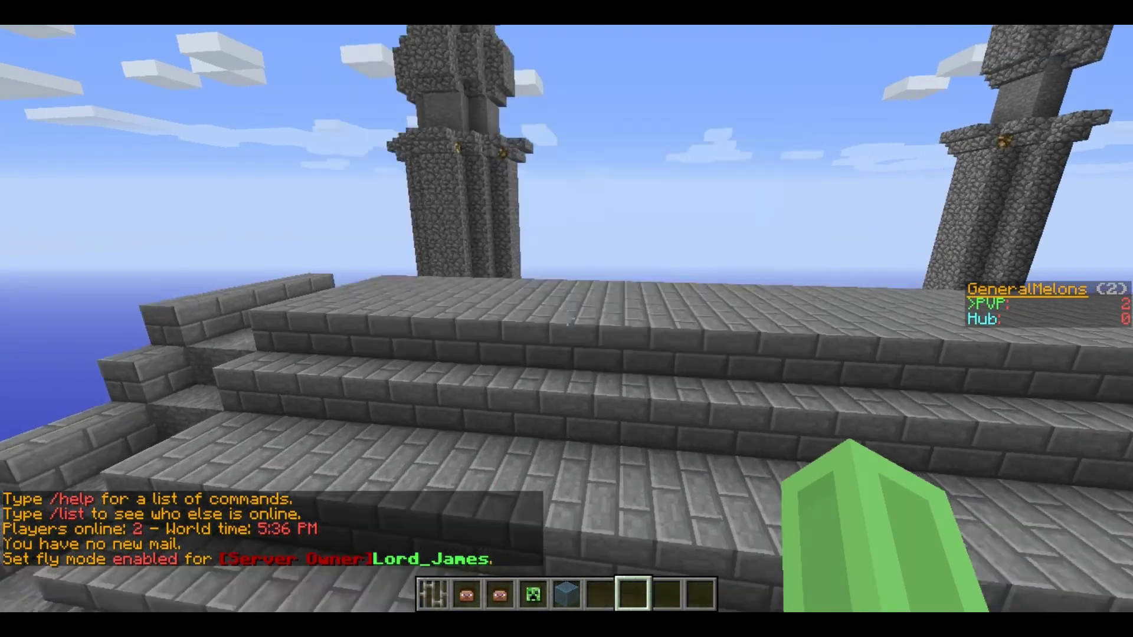
- Discard the unfinished /tp chat command and fly around the stone towers to view the General Melons PVP world
{"action": "type", "text": "wt/tp"}
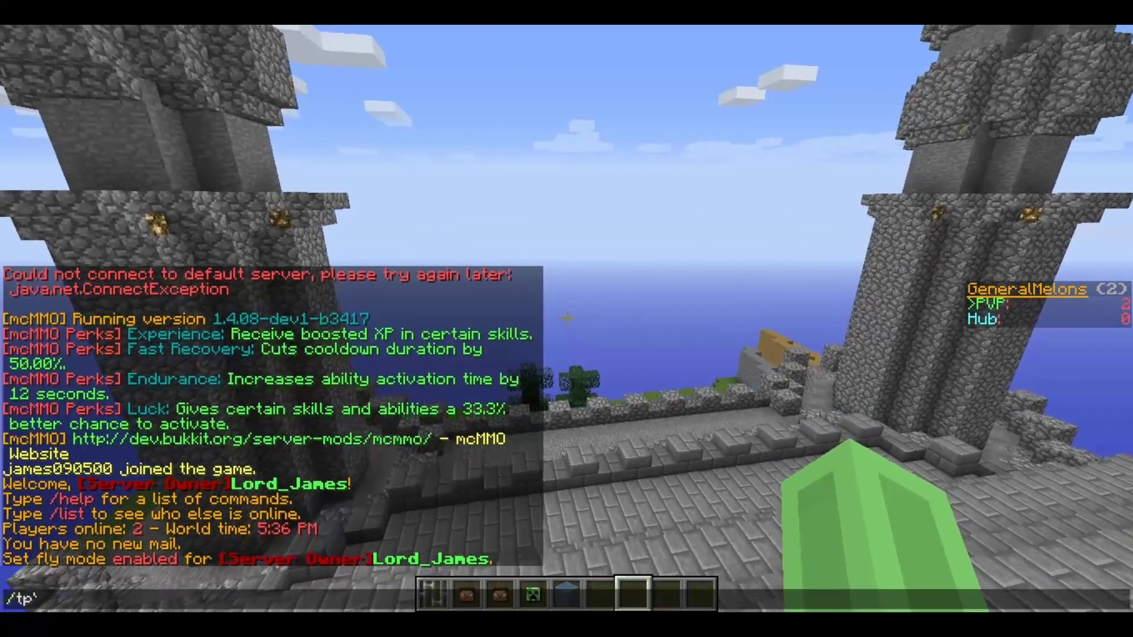
{"action": "key", "text": "Escape"}
{"action": "key", "text": "Tab"}
{"action": "scroll", "coordinate": [567, 319], "scroll_direction": "down", "scroll_amount": 1}
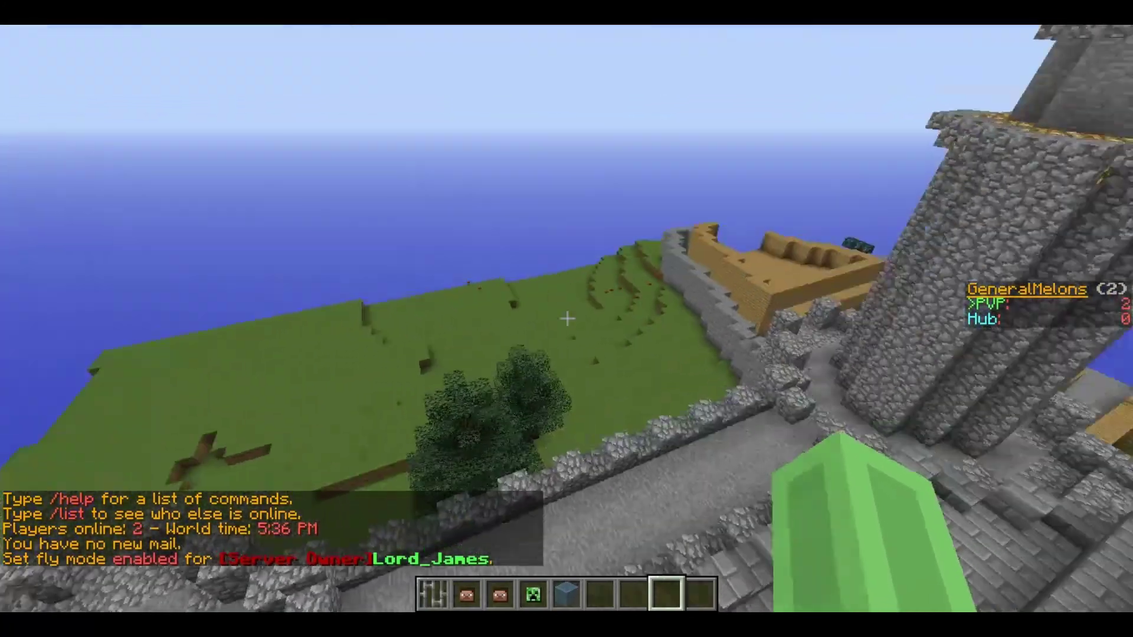
{"action": "key", "text": "space"}
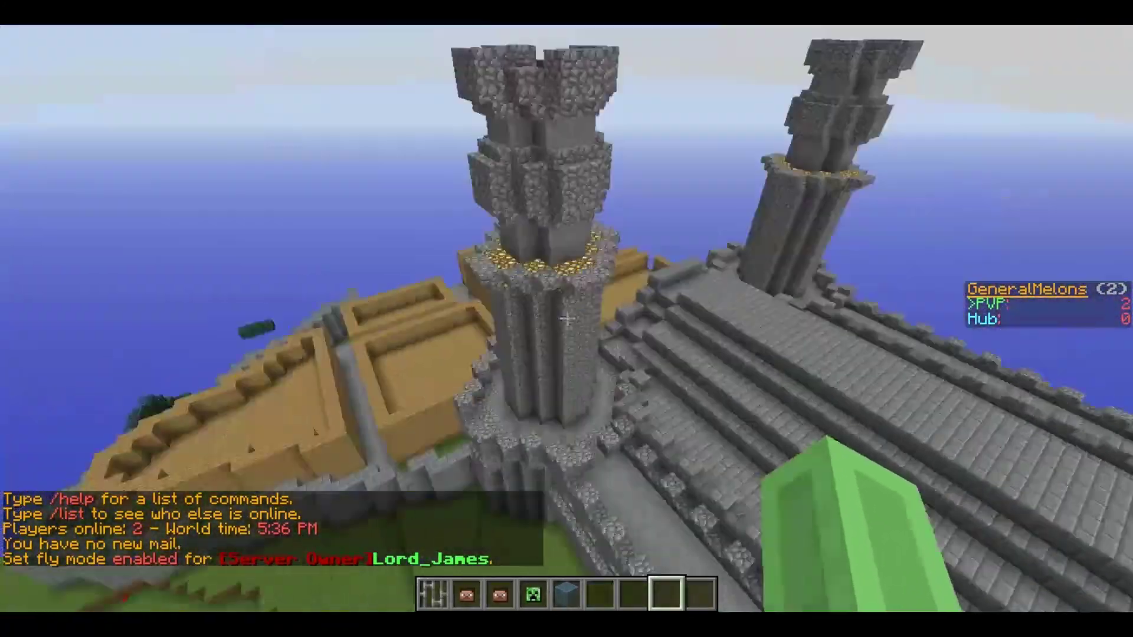
{"action": "key", "text": "w"}
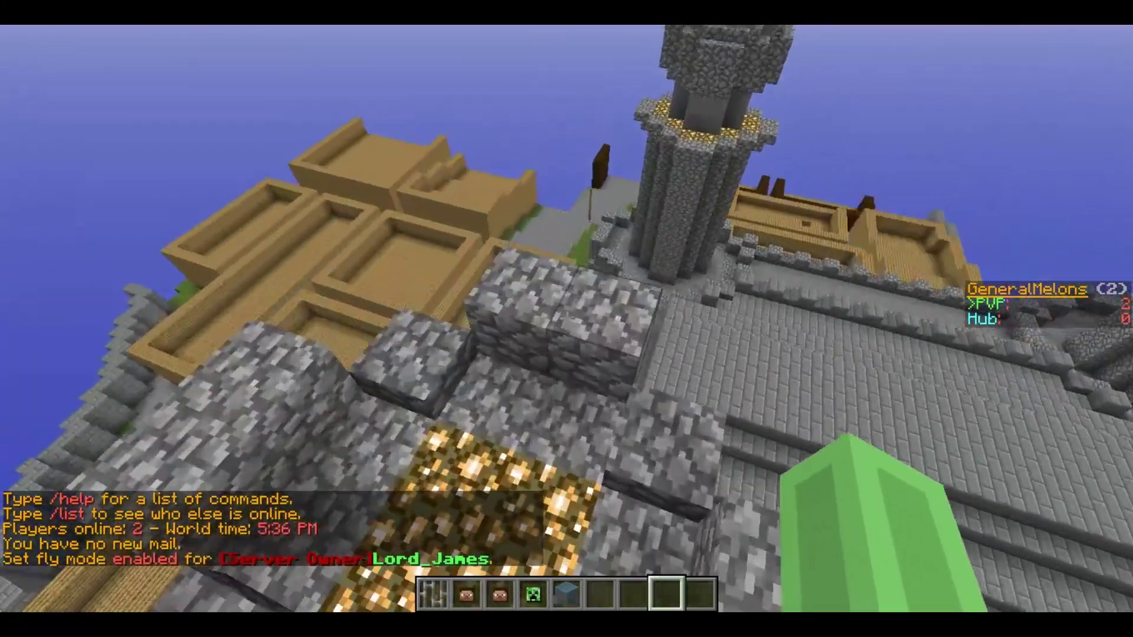